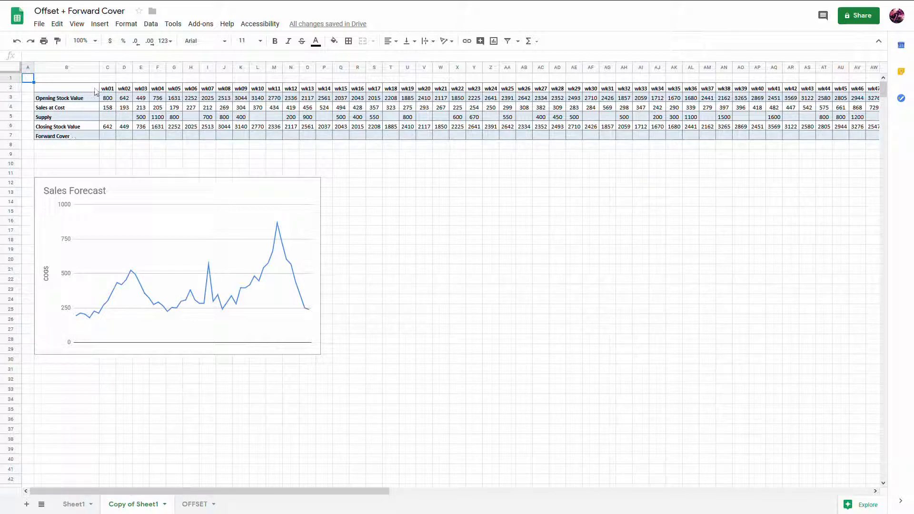
Step: Examine the week headers and the opening stock, sales at cost, supply and closing stock row labels of the table
{"action": "left_click_drag", "start_coordinate": [107, 88], "coordinate": [413, 88]}
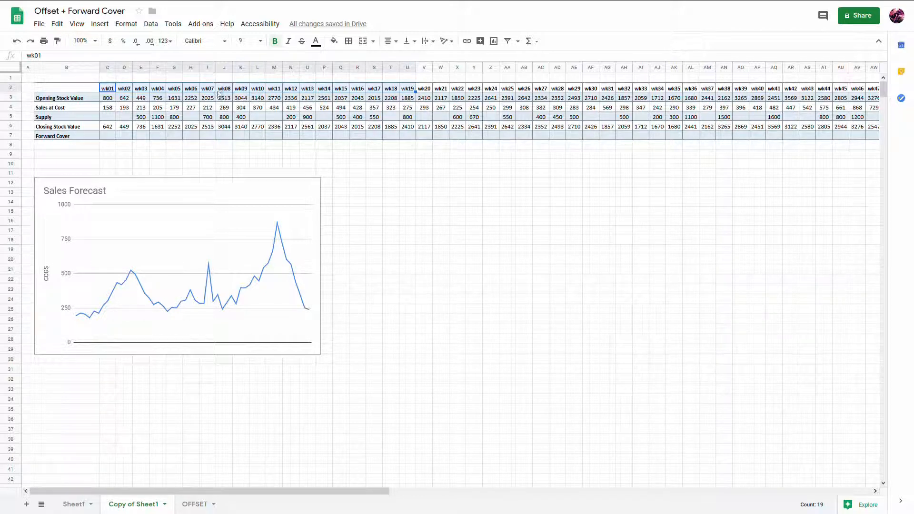
{"action": "left_click_drag", "start_coordinate": [373, 491], "coordinate": [329, 469]}
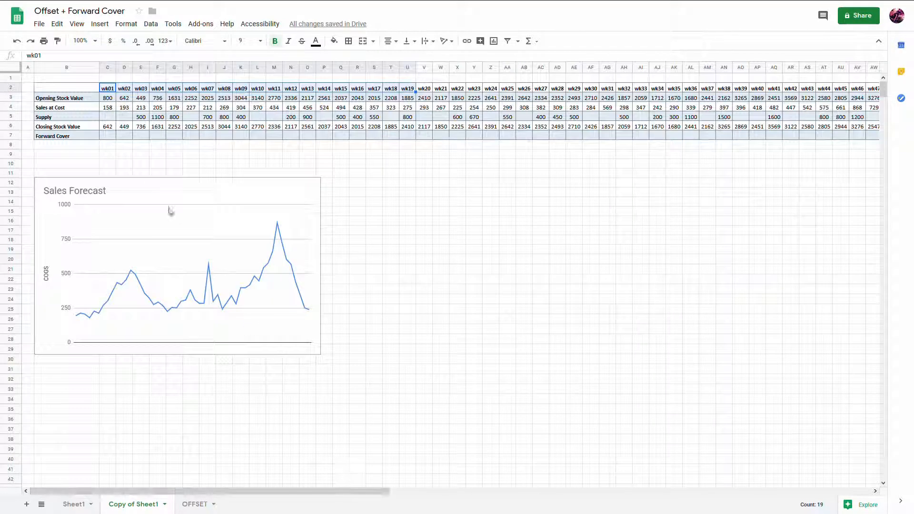
{"action": "left_click", "coordinate": [66, 99]}
{"action": "left_click", "coordinate": [71, 110]}
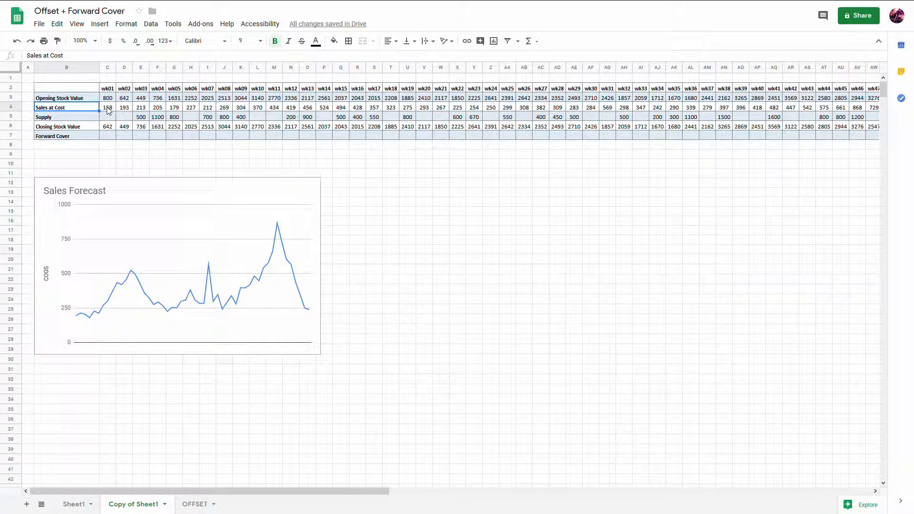
{"action": "left_click", "coordinate": [71, 118]}
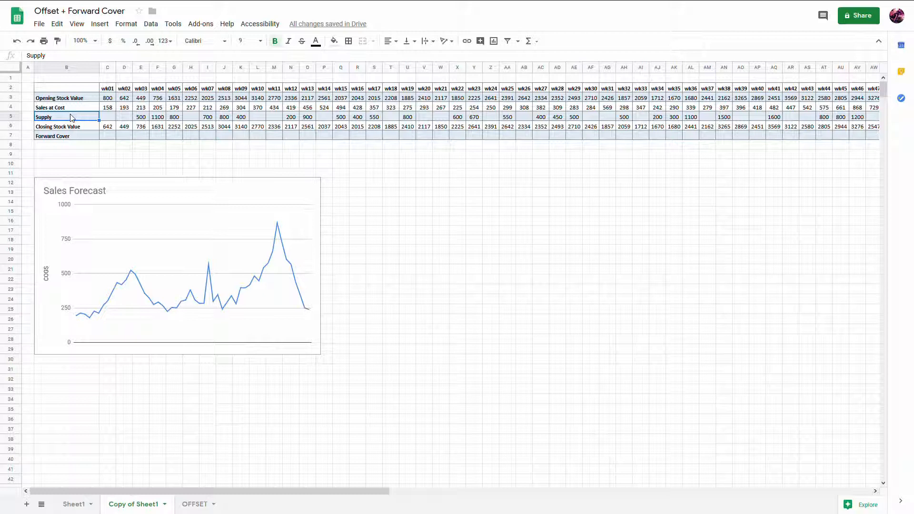
{"action": "left_click", "coordinate": [76, 127]}
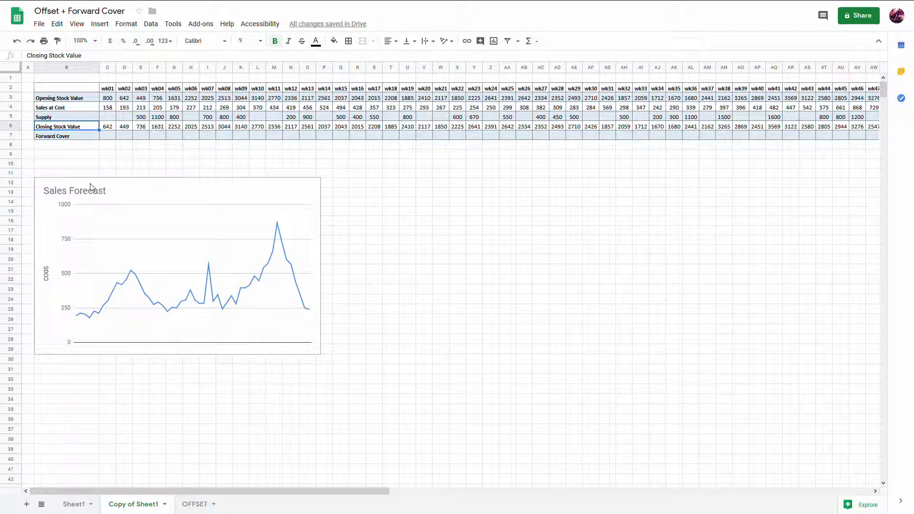
Step: Check how opening stock, sales and supply produce each week's closing stock and how it carries into the next week's opening stock
{"action": "left_click", "coordinate": [123, 99]}
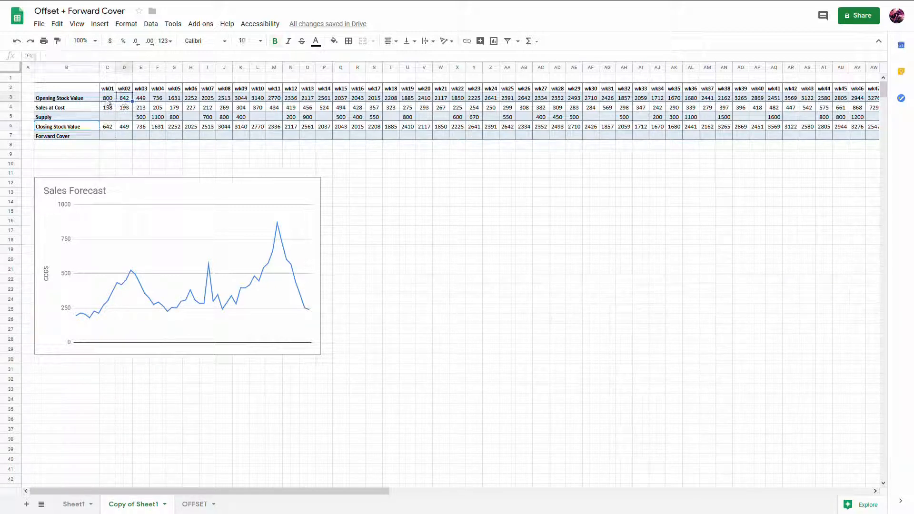
{"action": "left_click", "coordinate": [107, 99]}
{"action": "left_click", "coordinate": [108, 107]}
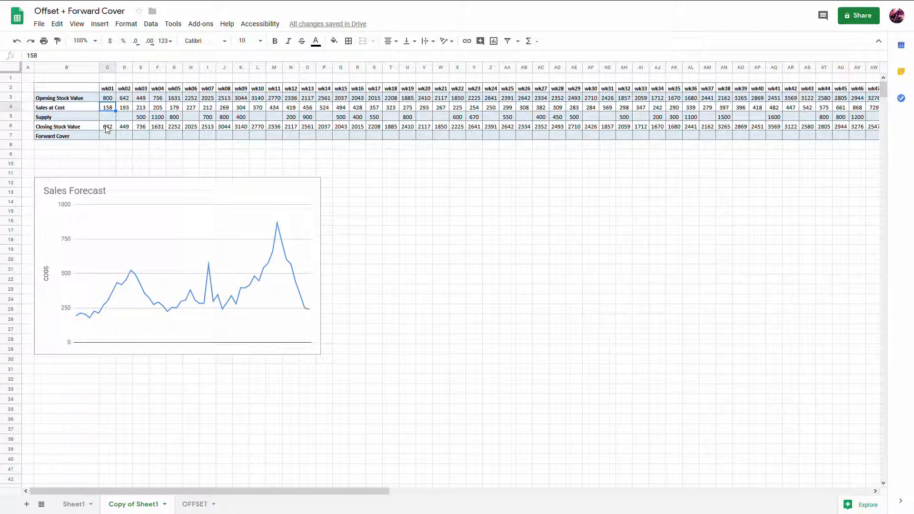
{"action": "left_click", "coordinate": [107, 127]}
{"action": "left_click", "coordinate": [125, 103], "text": "ctrl"}
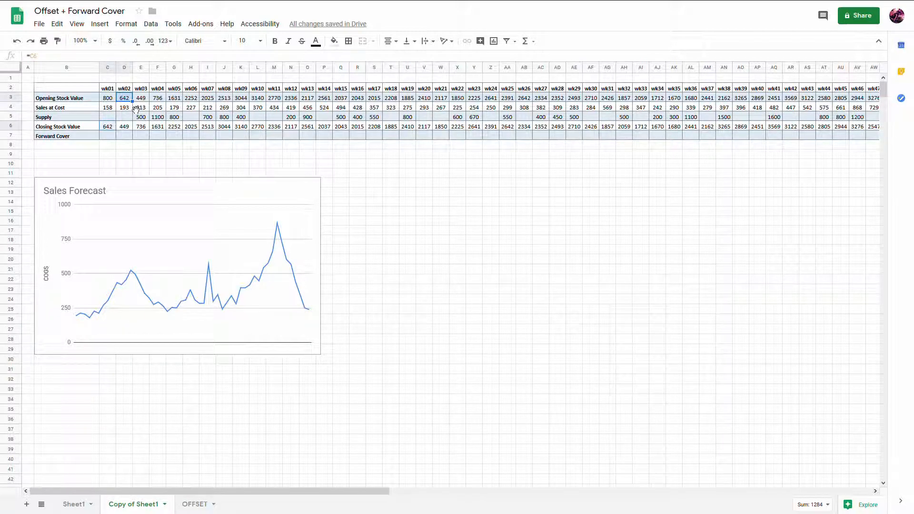
{"action": "key", "text": "Right"}
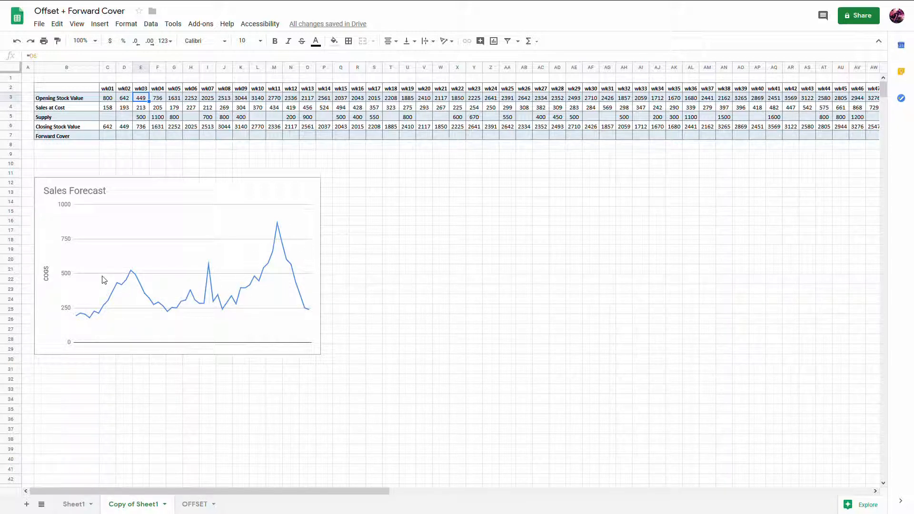
{"action": "left_click_drag", "start_coordinate": [109, 117], "coordinate": [407, 117]}
{"action": "left_click", "coordinate": [104, 118]}
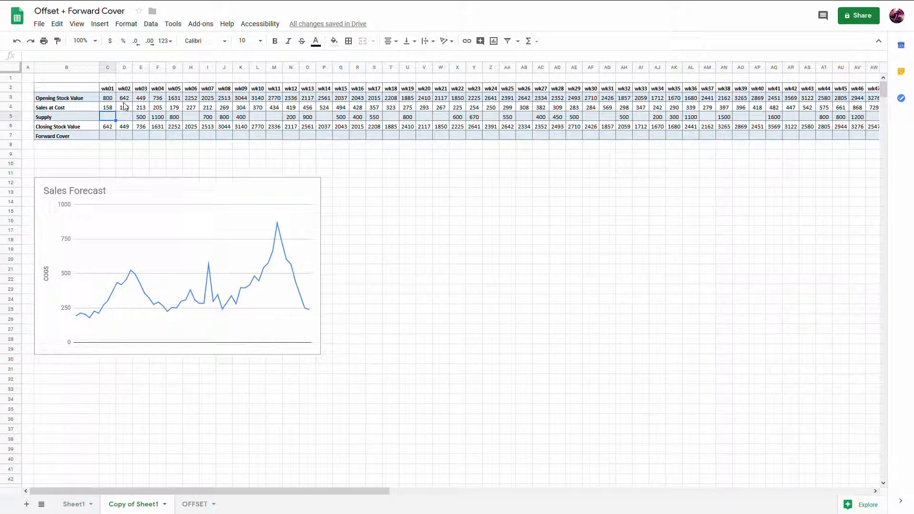
{"action": "left_click", "coordinate": [113, 128]}
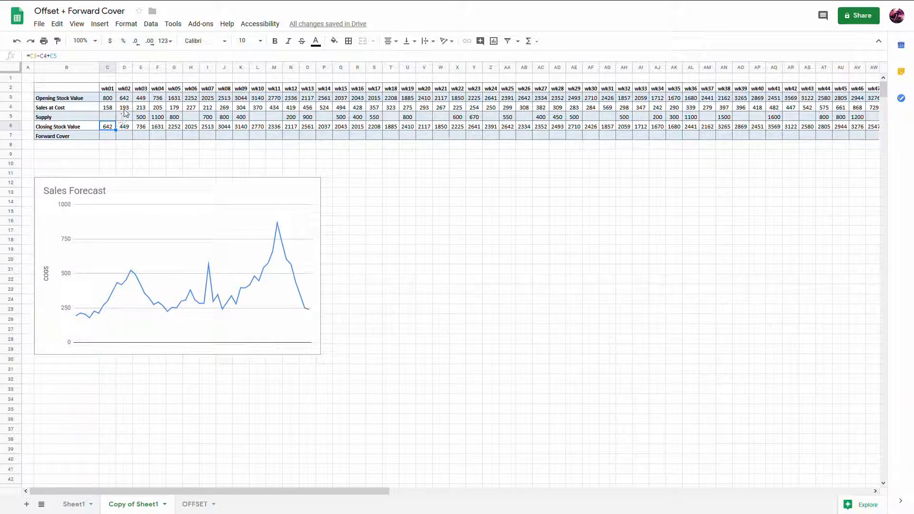
Step: Compare the wk01 closing stock with the sales at cost of wk02 to wk05 and the supply of the first five weeks
{"action": "left_click_drag", "start_coordinate": [123, 107], "coordinate": [157, 108]}
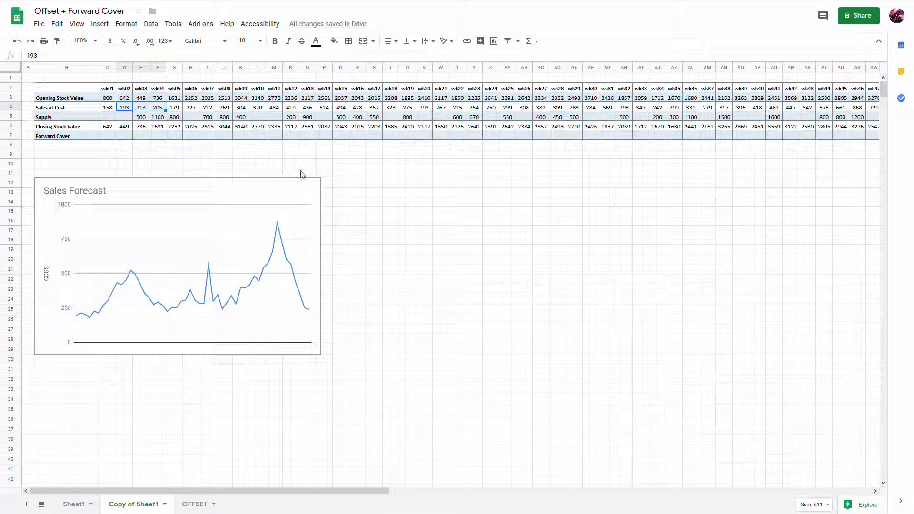
{"action": "left_click", "coordinate": [106, 127]}
{"action": "left_click_drag", "start_coordinate": [122, 108], "coordinate": [153, 108]}
{"action": "key", "text": "ctrl+c"}
{"action": "left_click", "coordinate": [176, 108]}
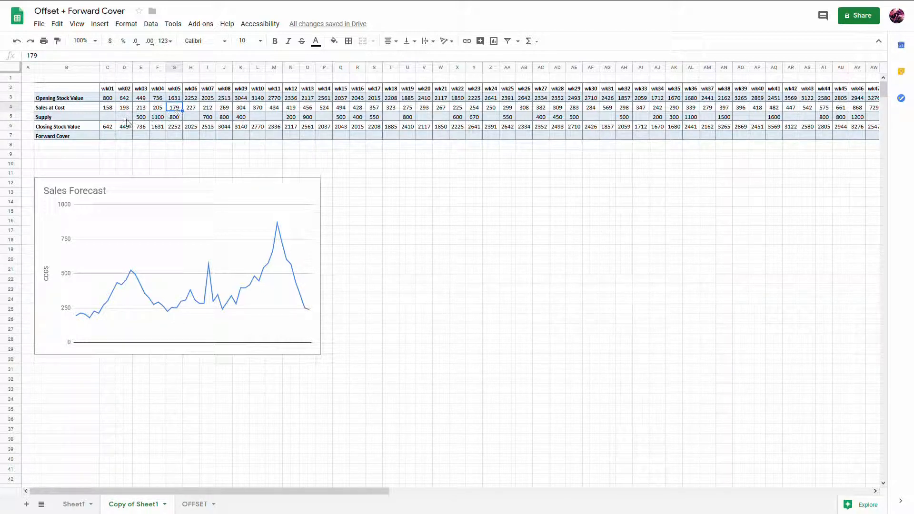
{"action": "left_click_drag", "start_coordinate": [108, 117], "coordinate": [174, 118]}
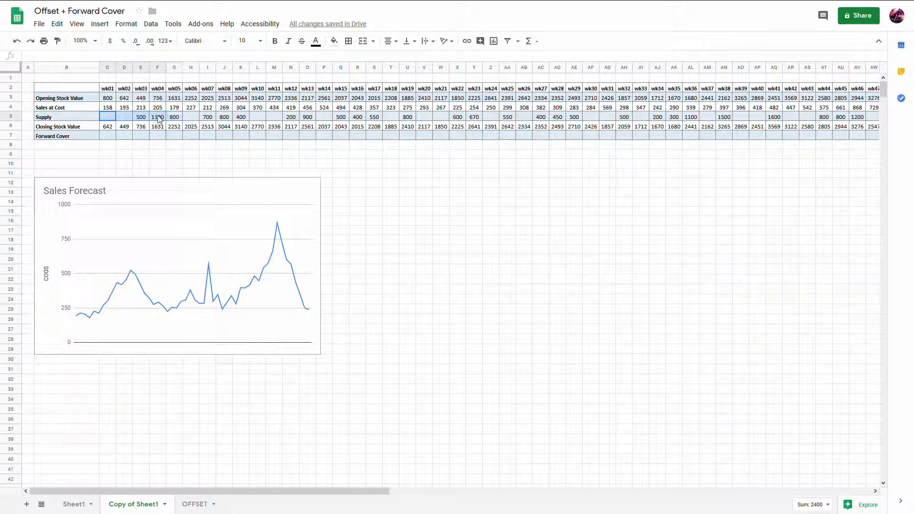
{"action": "left_click", "coordinate": [174, 108]}
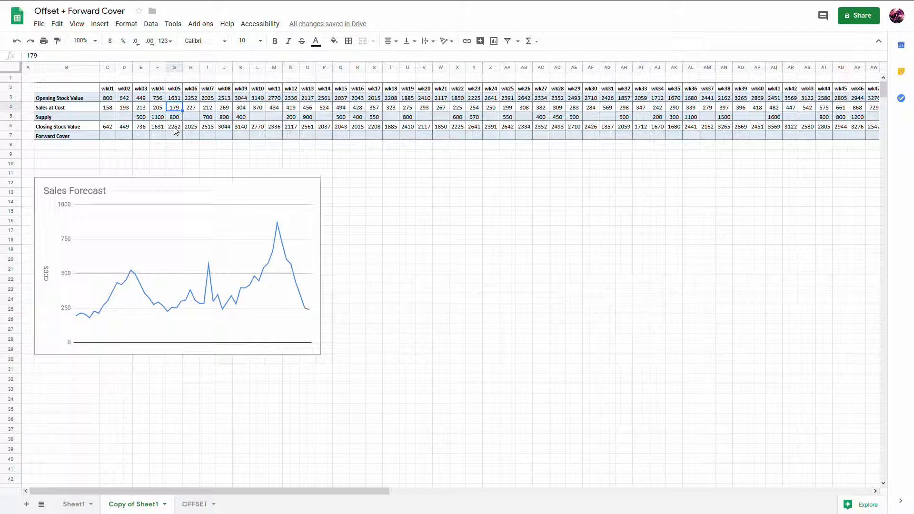
Step: Enter sample forward cover values of 3 for wk01 and 2 for wk02
{"action": "left_click", "coordinate": [112, 136]}
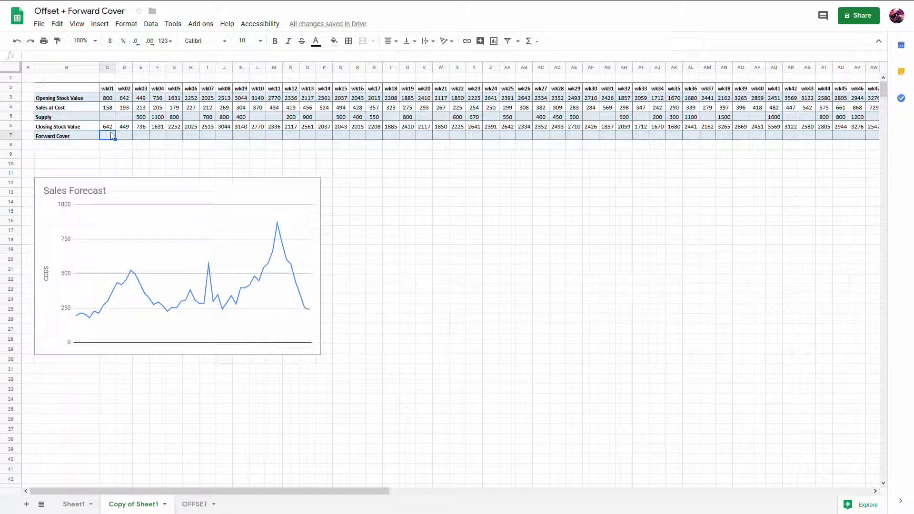
{"action": "type", "text": "3"}
{"action": "key", "text": "Tab"}
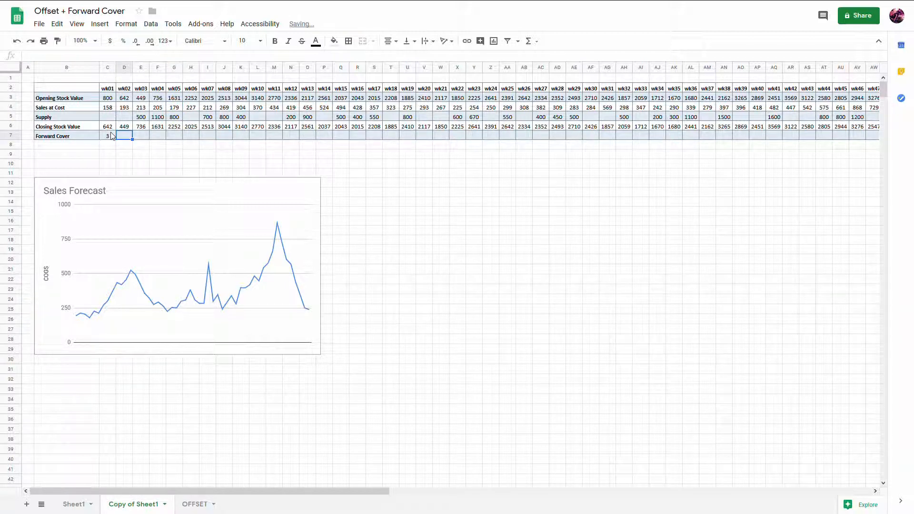
{"action": "type", "text": "2"}
{"action": "key", "text": "Tab"}
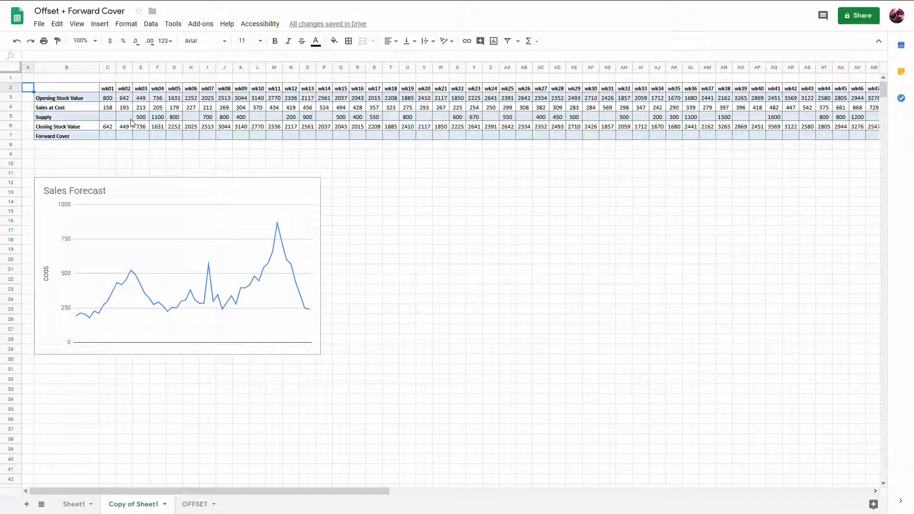
Step: Open the OFFSET sheet and review the function's list of arguments
{"action": "left_click", "coordinate": [193, 504]}
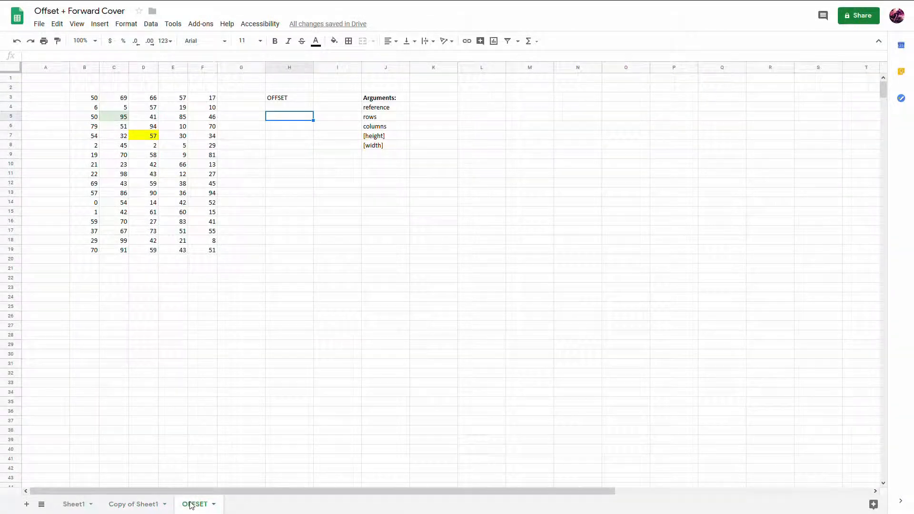
{"action": "left_click", "coordinate": [284, 98]}
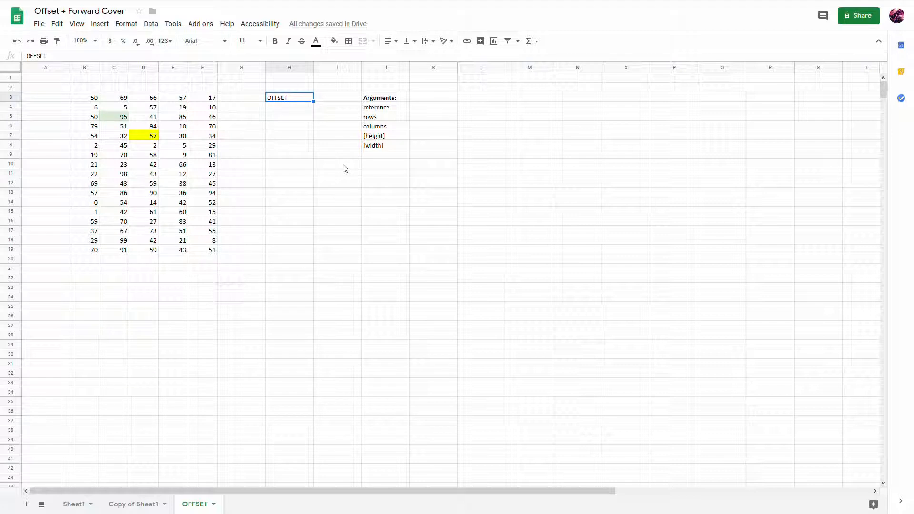
{"action": "left_click_drag", "start_coordinate": [379, 98], "coordinate": [389, 147]}
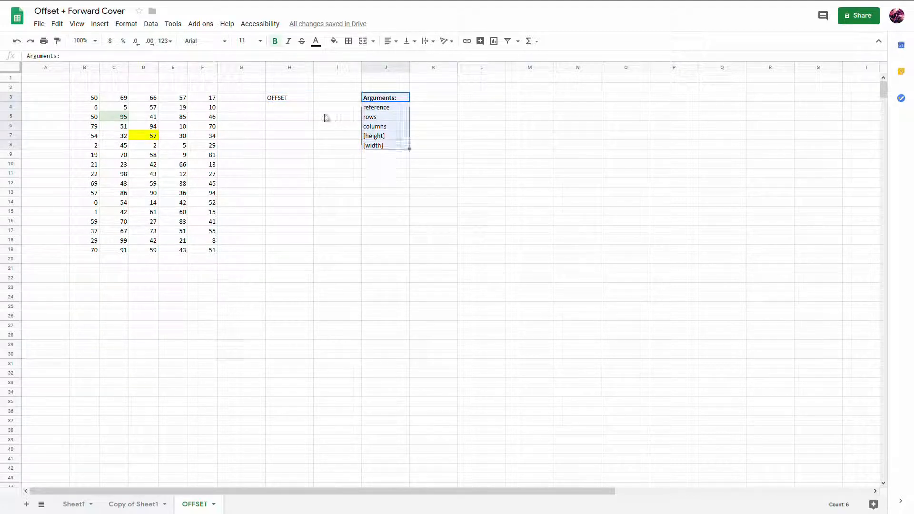
Step: Enter a direct reference to the yellow cell D7 in cell H5
{"action": "left_click", "coordinate": [279, 116]}
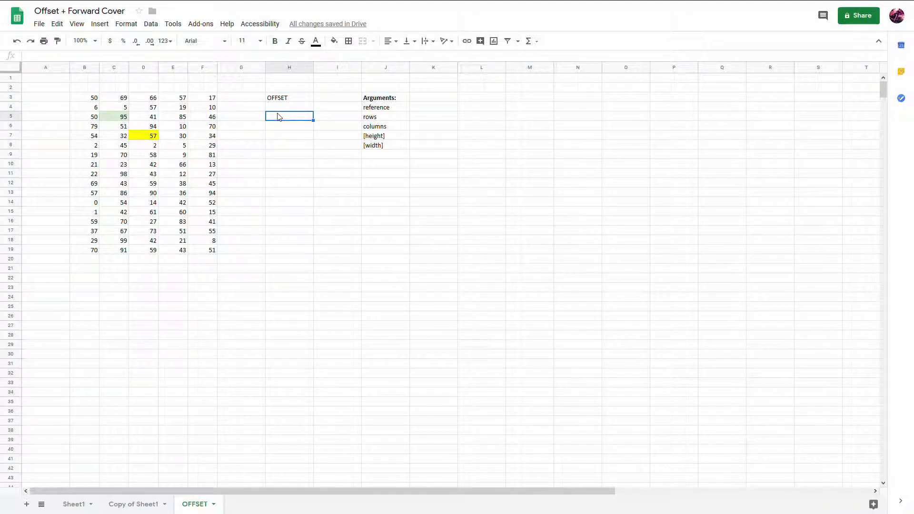
{"action": "type", "text": "="}
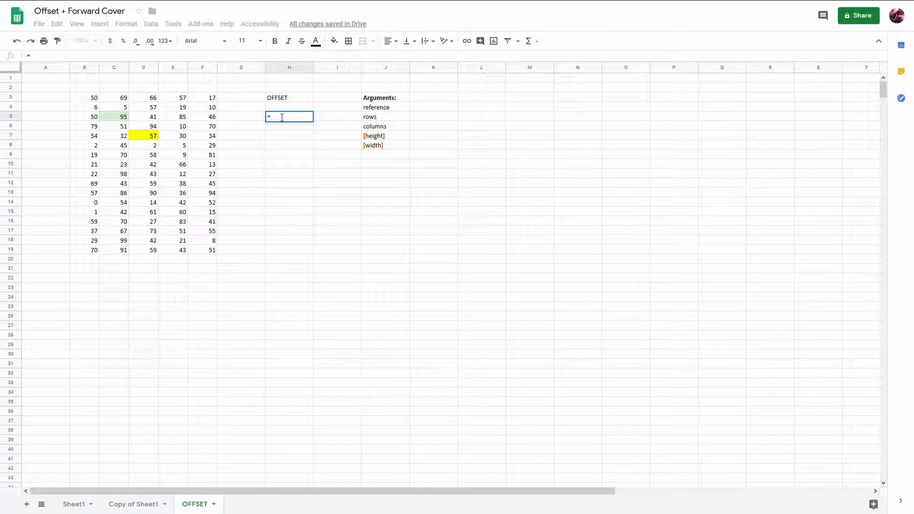
{"action": "left_click", "coordinate": [143, 137]}
{"action": "key", "text": "Return"}
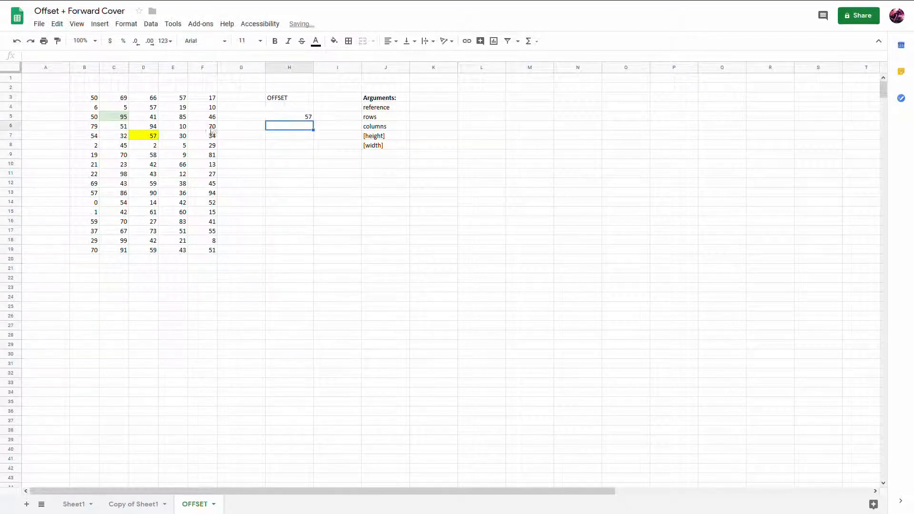
Step: Enter the formula =offset(D7,-2,-1) in cell H5 to return the green cell two rows up and one column left
{"action": "left_click", "coordinate": [278, 119]}
{"action": "type", "text": "=offset"}
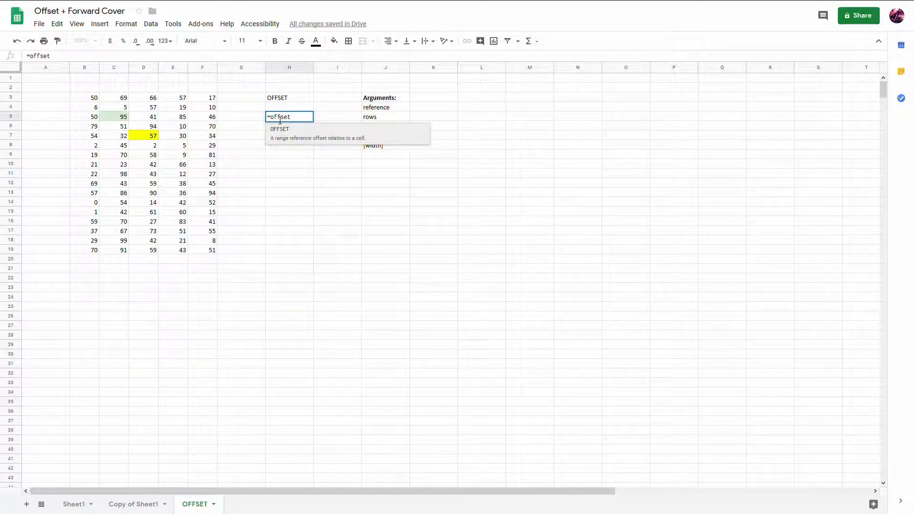
{"action": "type", "text": "("}
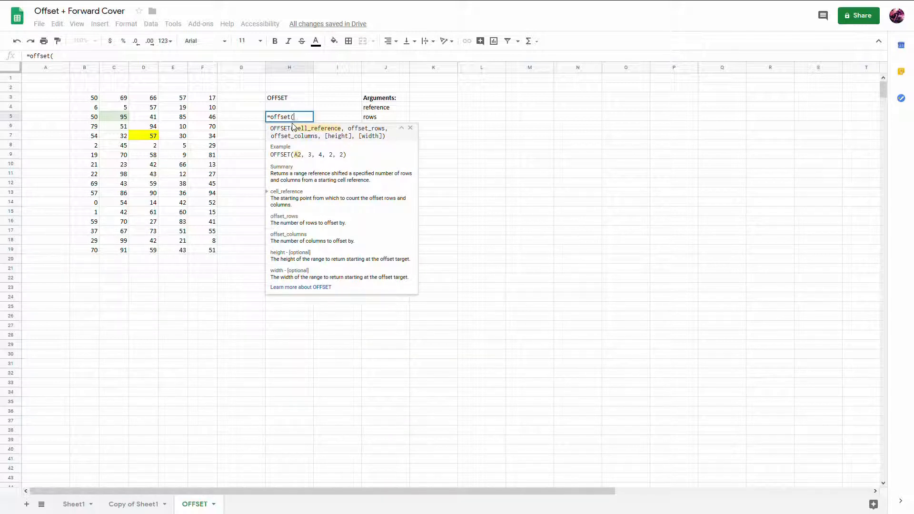
{"action": "left_click", "coordinate": [146, 135]}
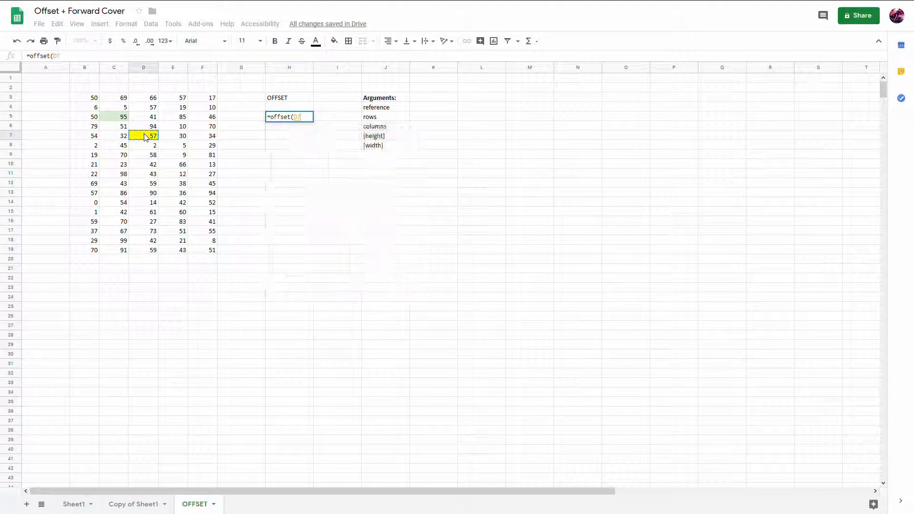
{"action": "type", "text": ","}
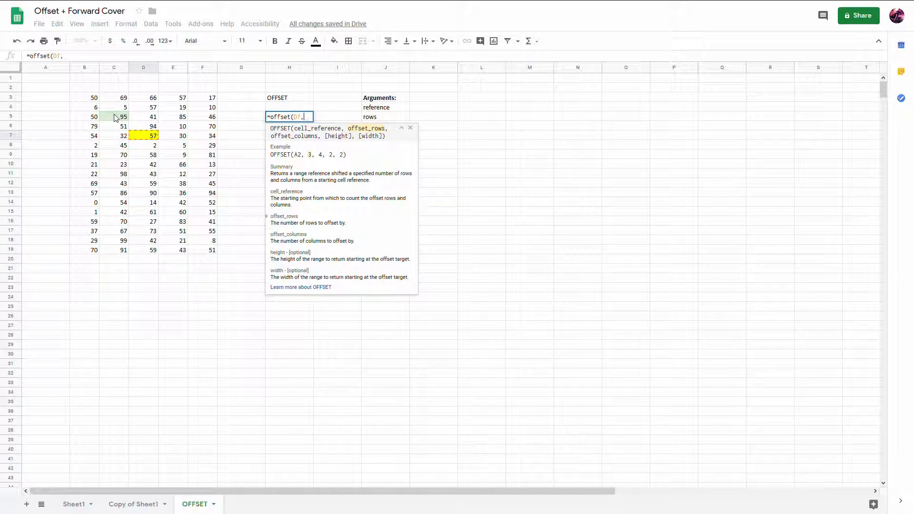
{"action": "type", "text": "-1"}
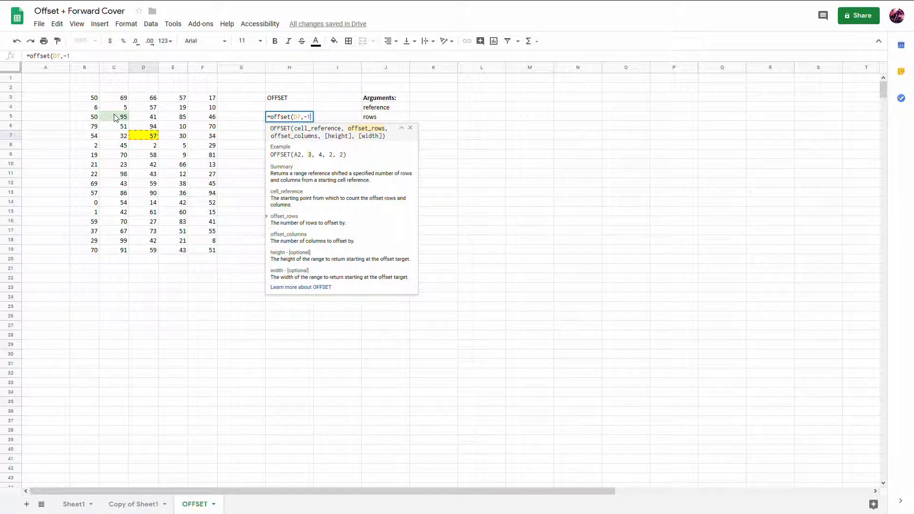
{"action": "key", "text": "BackSpace"}
{"action": "type", "text": "2,-1)"}
{"action": "key", "text": "Return"}
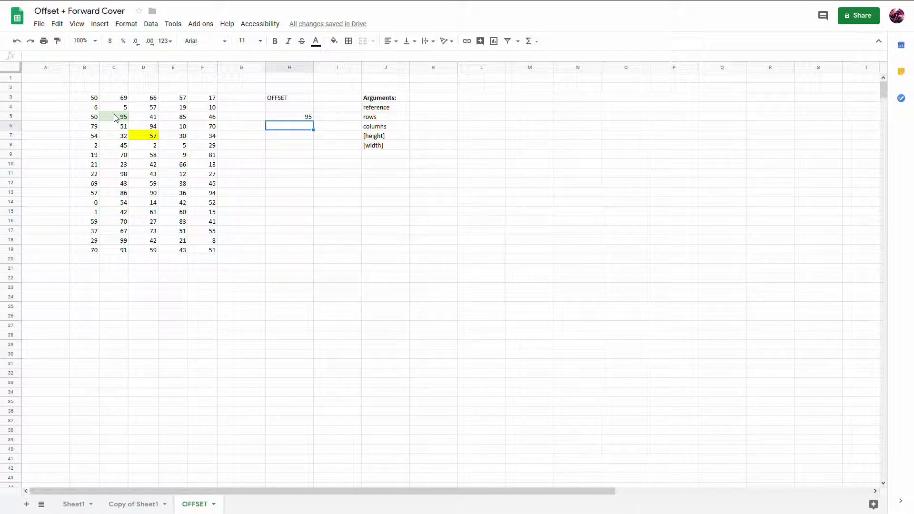
Step: Fill the range E9:F13 with a light blue colour
{"action": "type", "text": "=o"}
{"action": "left_click_drag", "start_coordinate": [181, 155], "coordinate": [206, 193]}
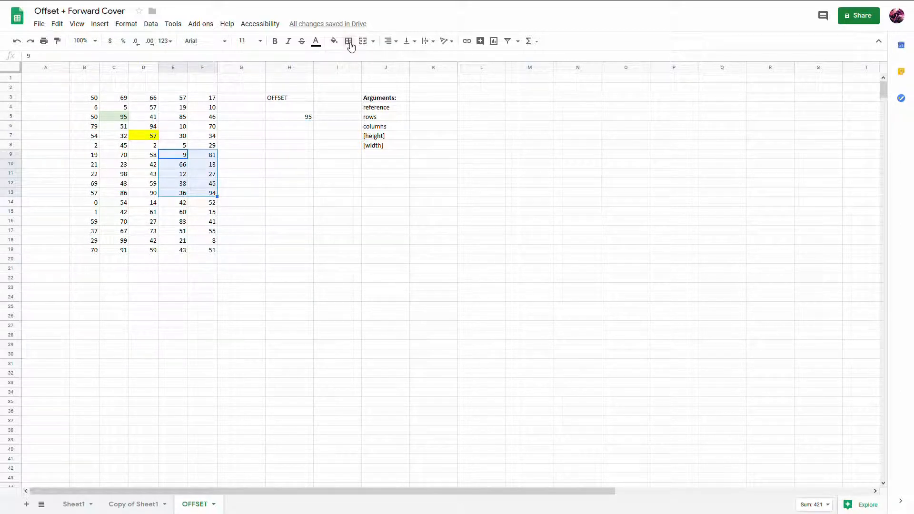
{"action": "left_click", "coordinate": [334, 41]}
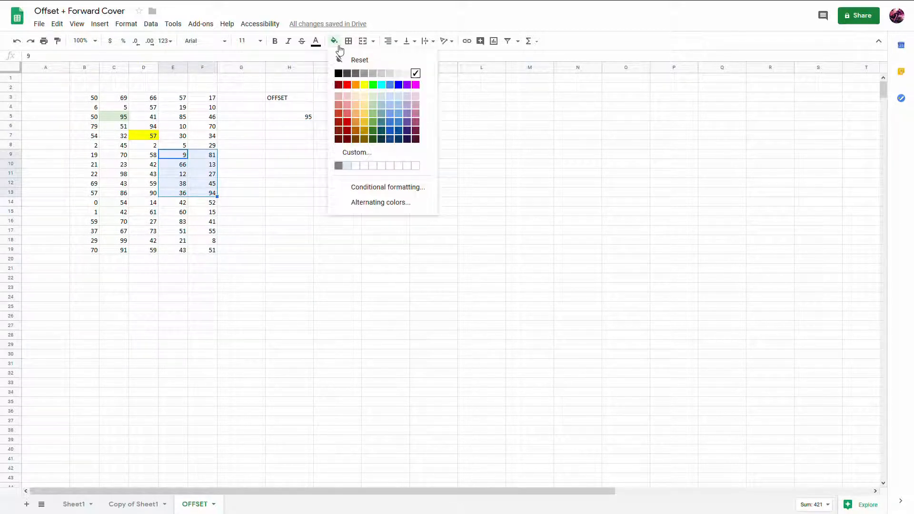
{"action": "left_click", "coordinate": [211, 156]}
Step: Write the formula =offset(D7,2,1,5,2) in cell H7 to reference the light blue range five rows high and two columns wide
{"action": "left_click", "coordinate": [290, 137]}
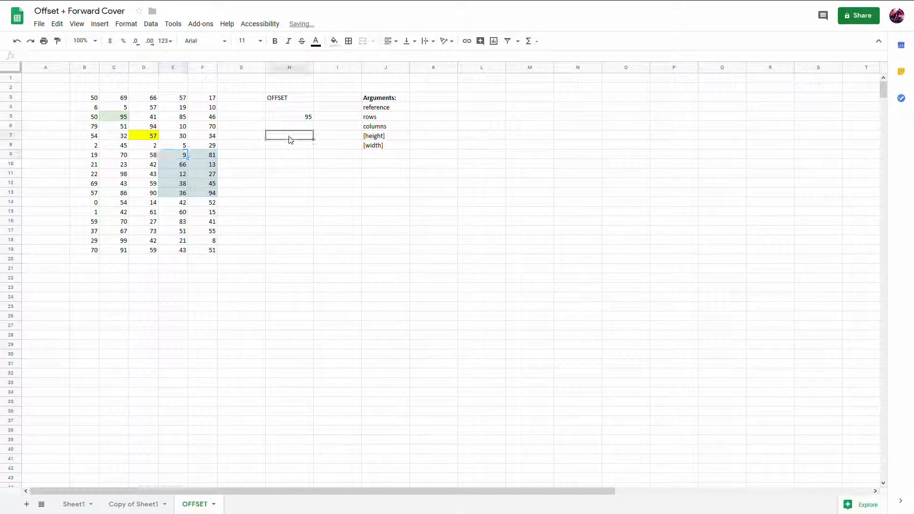
{"action": "type", "text": "=offs"}
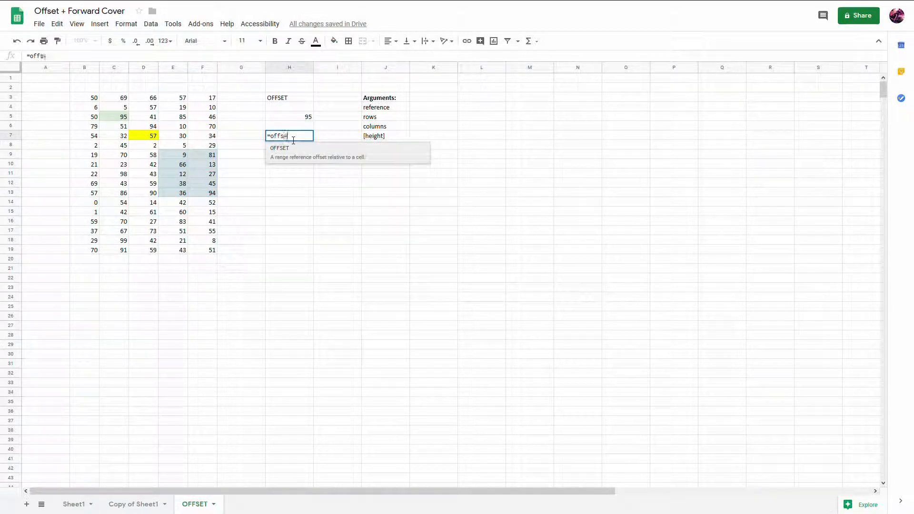
{"action": "type", "text": "et("}
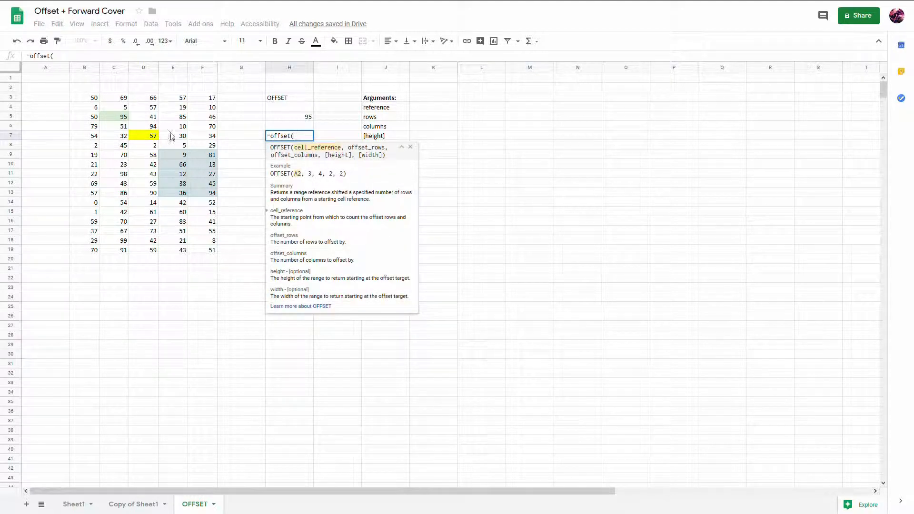
{"action": "left_click", "coordinate": [151, 136]}
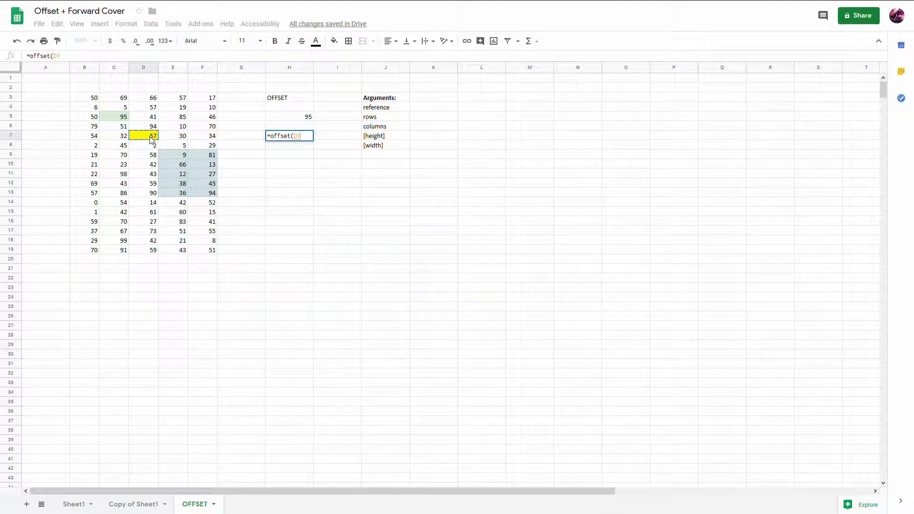
{"action": "type", "text": ","}
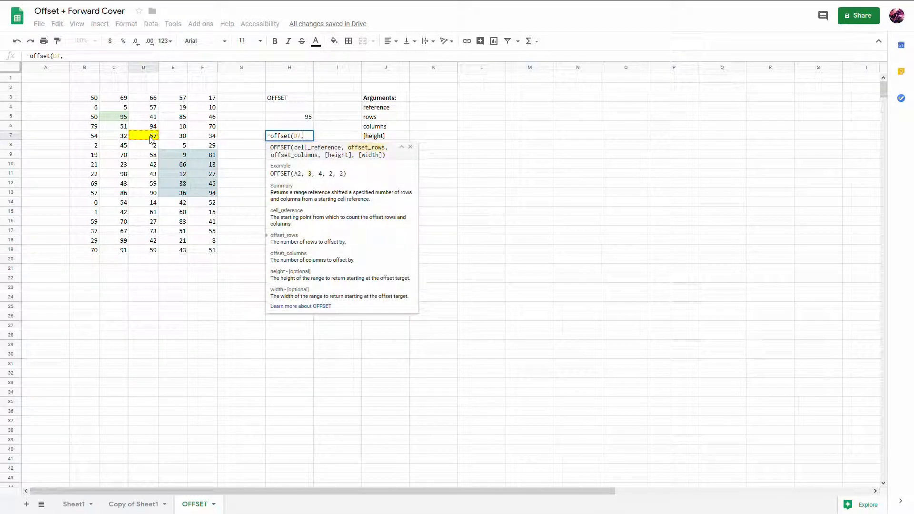
{"action": "type", "text": "2,1,5,2)"}
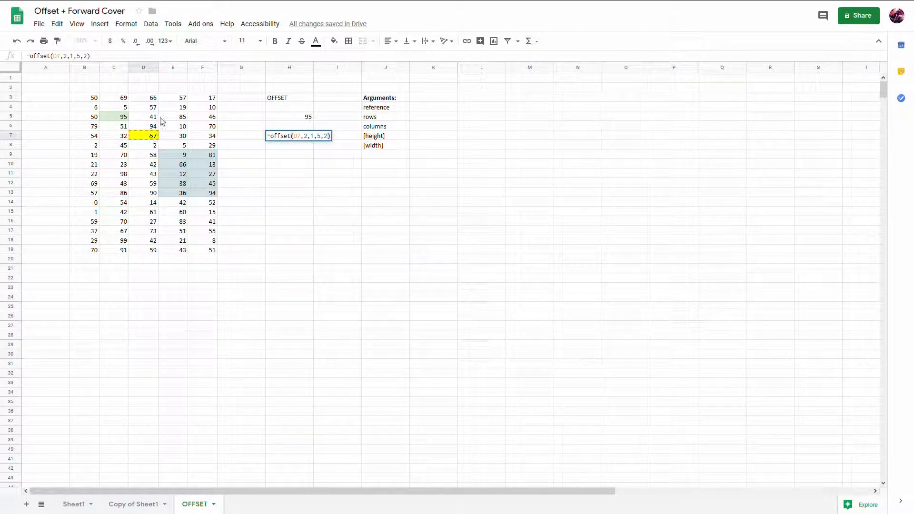
Step: Wrap the OFFSET formula in cell H7 in a SUM function and reopen the cell to review it
{"action": "left_click", "coordinate": [36, 61]}
{"action": "type", "text": "SUM("}
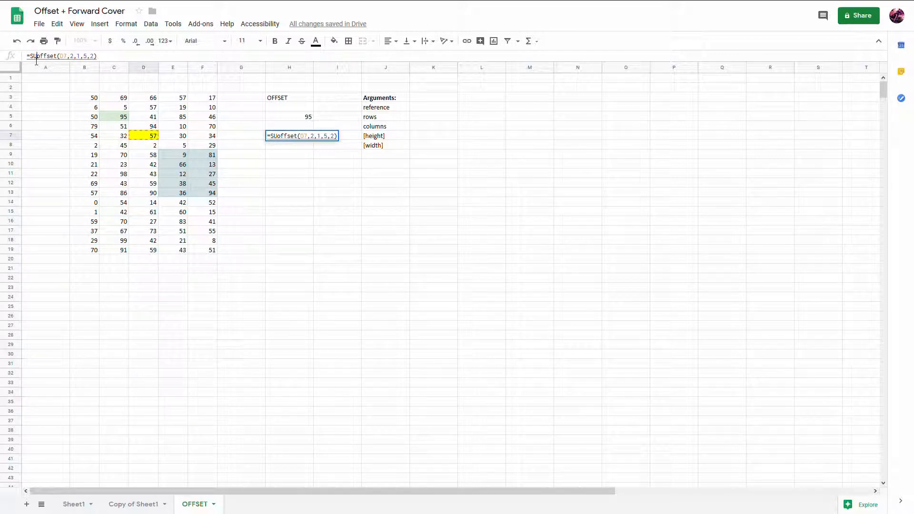
{"action": "left_click", "coordinate": [118, 58]}
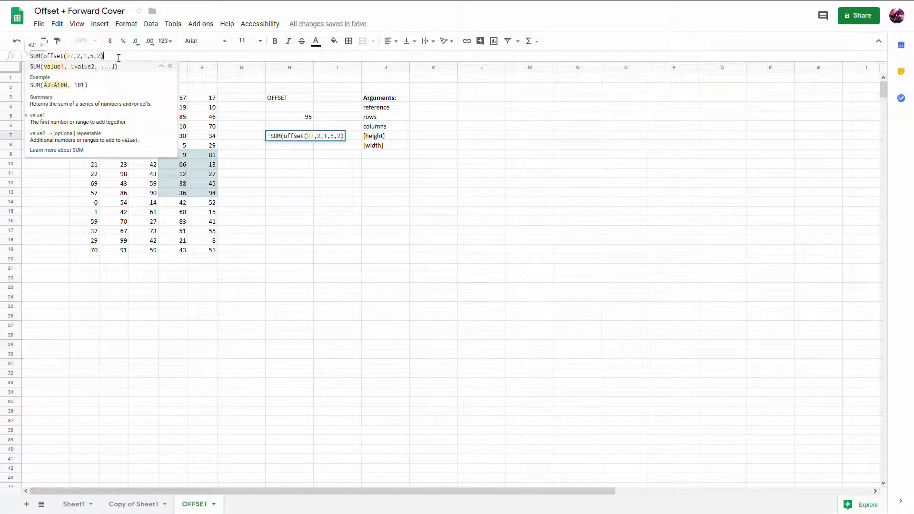
{"action": "key", "text": "Return"}
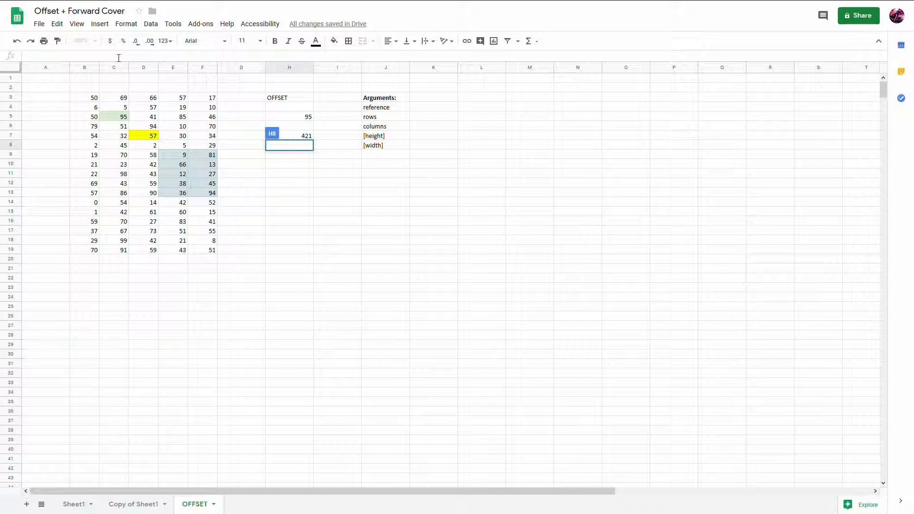
{"action": "left_click", "coordinate": [284, 137]}
{"action": "double_click", "coordinate": [287, 140]}
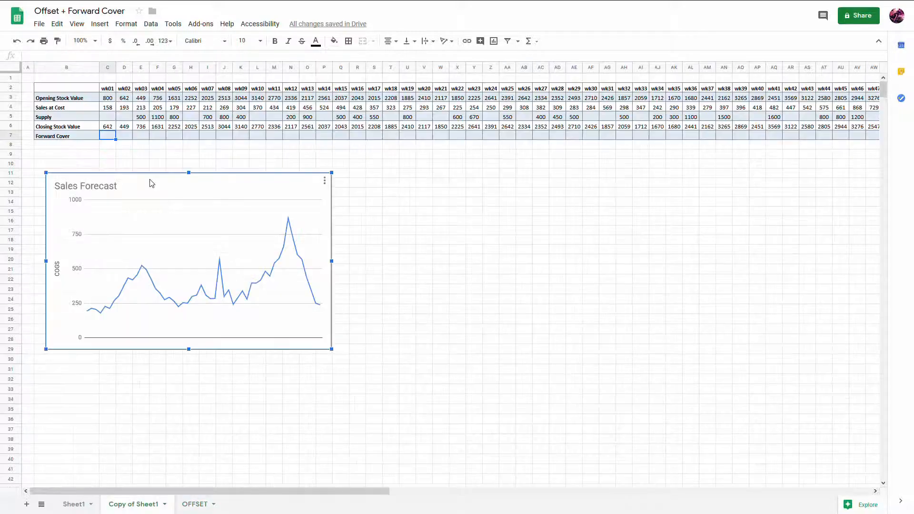
Step: Delete the Sales Forecast chart from Copy of Sheet1 and number cells B11 to B30 from 1 to 20
{"action": "key", "text": "Delete"}
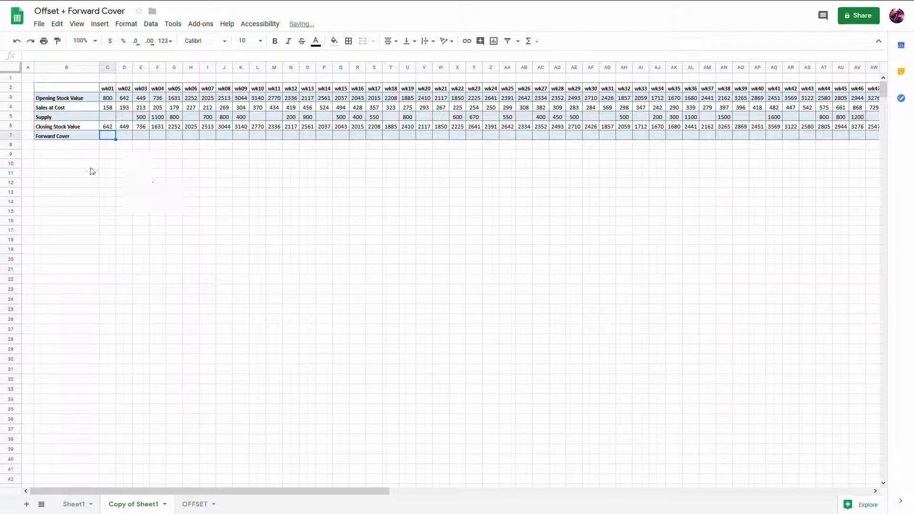
{"action": "left_click", "coordinate": [76, 174]}
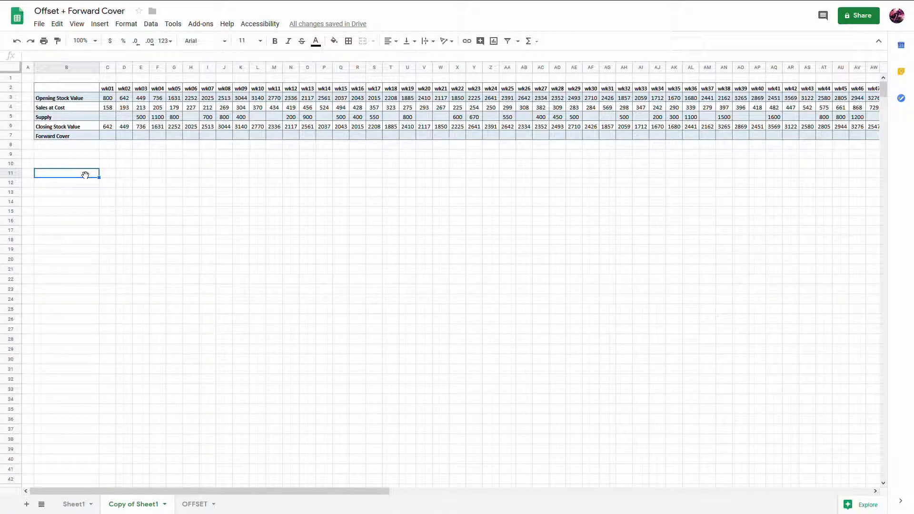
{"action": "type", "text": "1"}
{"action": "key", "text": "Return"}
{"action": "type", "text": "2"}
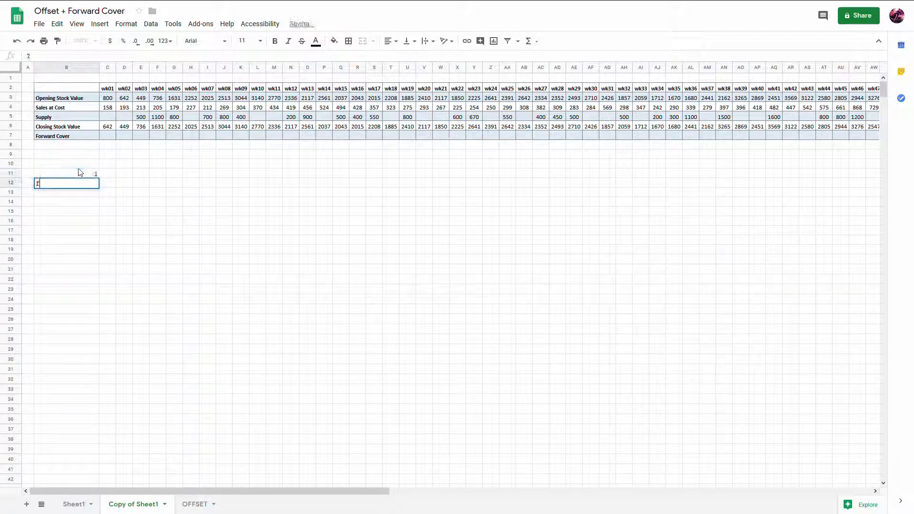
{"action": "key", "text": "Return"}
{"action": "type", "text": "3"}
{"action": "key", "text": "Return"}
{"action": "type", "text": "4"}
{"action": "key", "text": "Return"}
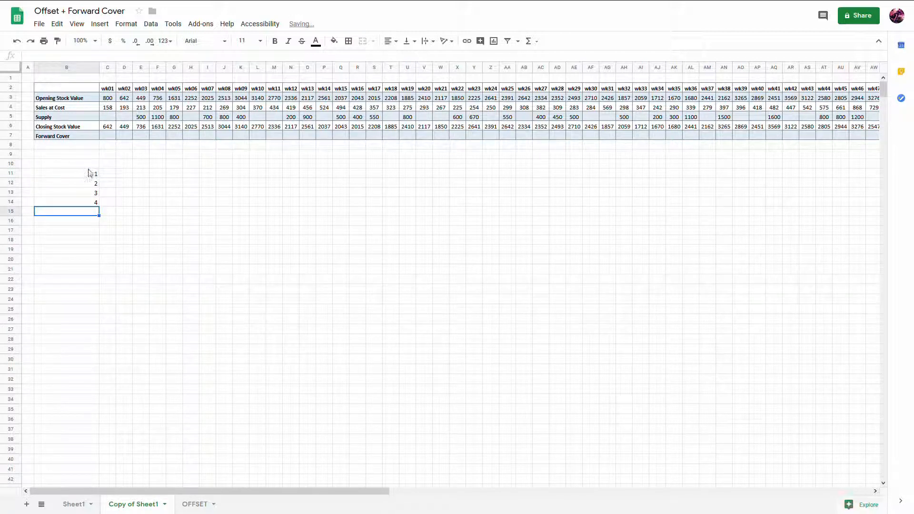
{"action": "left_click_drag", "start_coordinate": [92, 173], "coordinate": [98, 364]}
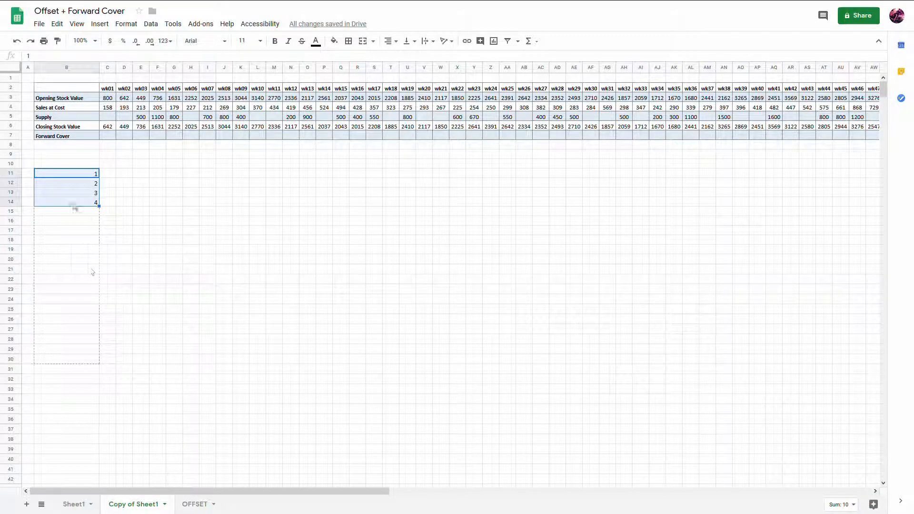
Step: Enter the heading "Cumulative sales ahead" in cell B10 above the numbered weeks
{"action": "left_click", "coordinate": [64, 164]}
{"action": "type", "text": "Cumulativ"}
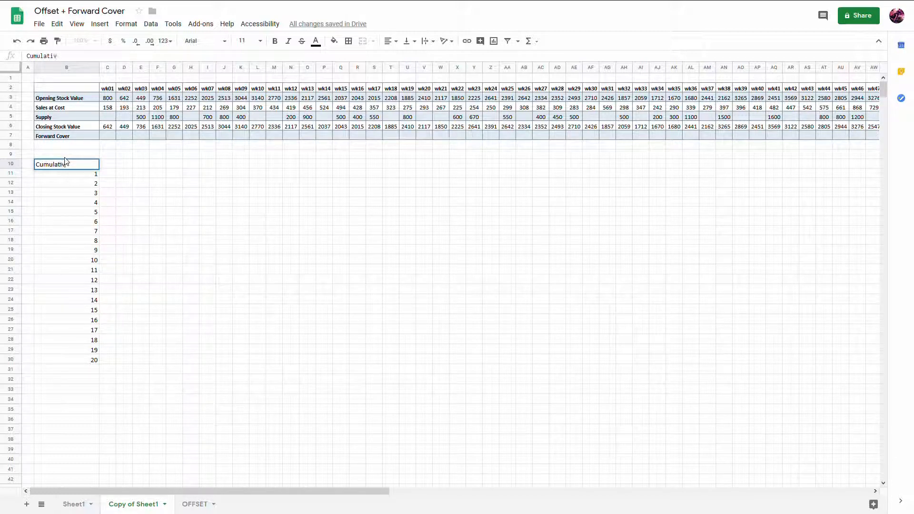
{"action": "type", "text": "e sales ahead"}
{"action": "key", "text": "Return"}
Step: Write the formula =sum(OFFSET(D4,0,0,1,B11)) in cell C11 to total wk01's sales ahead
{"action": "key", "text": "Right"}
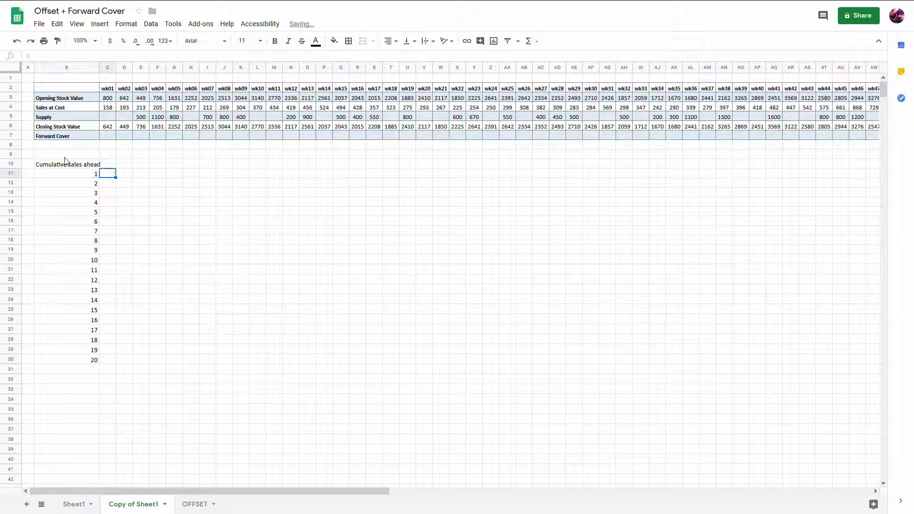
{"action": "type", "text": "=sum"}
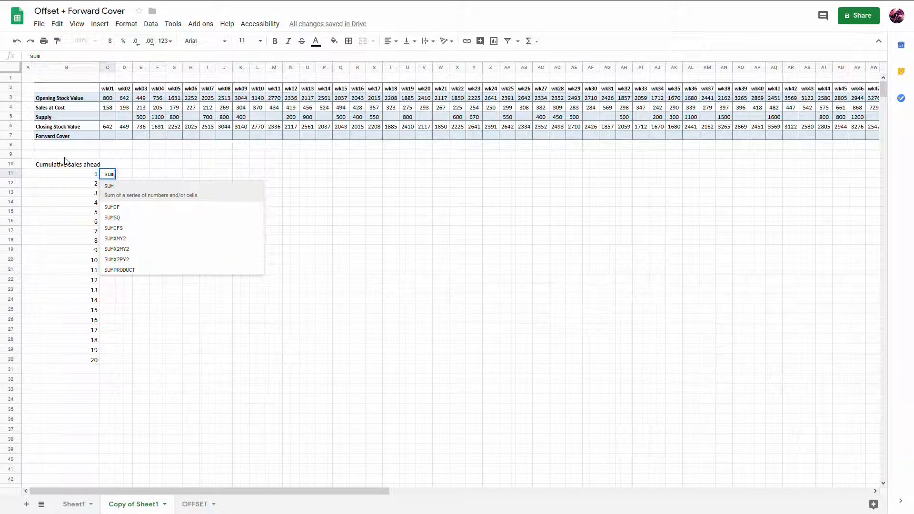
{"action": "type", "text": "(o"}
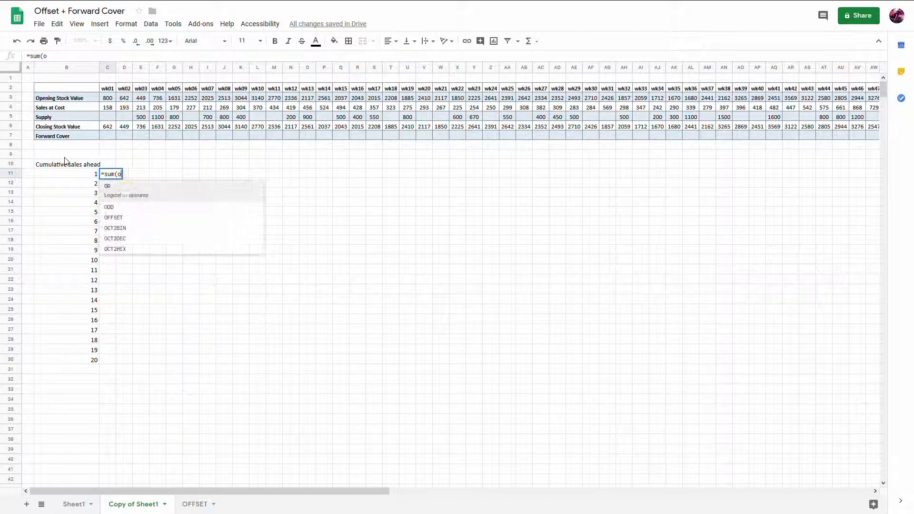
{"action": "type", "text": "f"}
{"action": "key", "text": "Tab"}
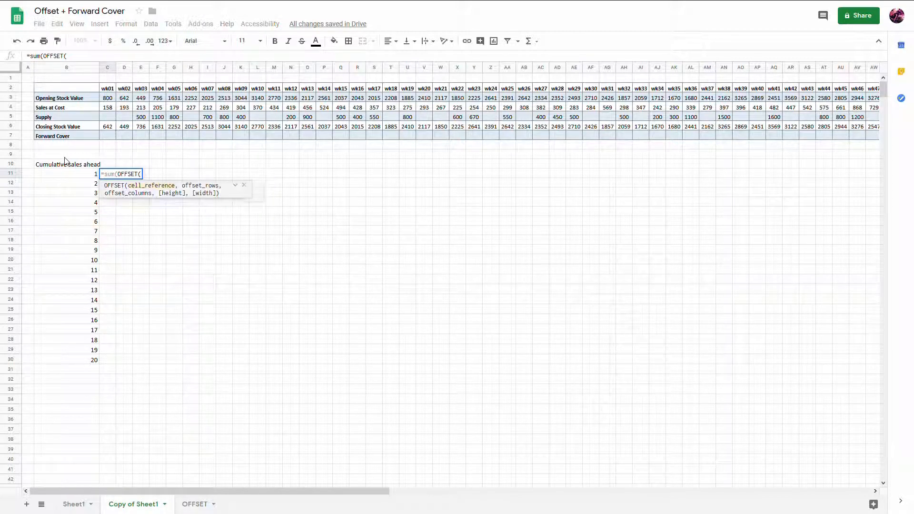
{"action": "left_click", "coordinate": [126, 110]}
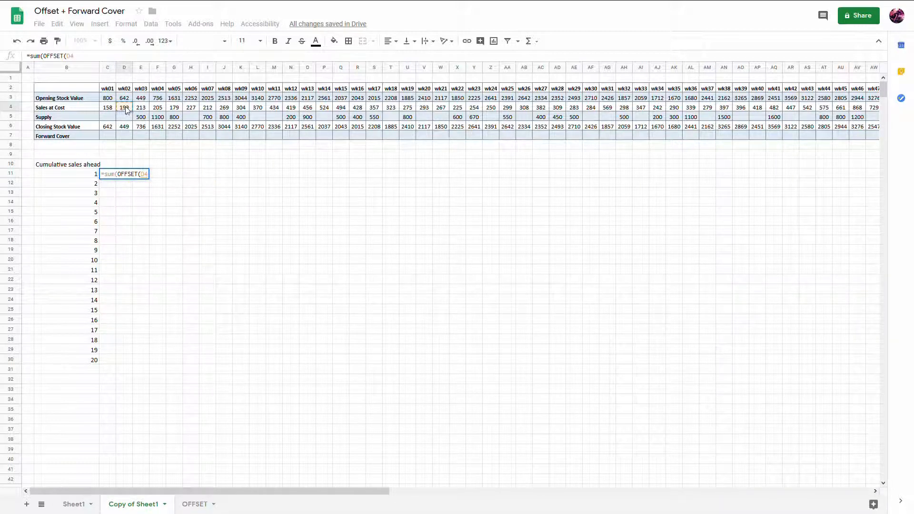
{"action": "type", "text": ",0,0"}
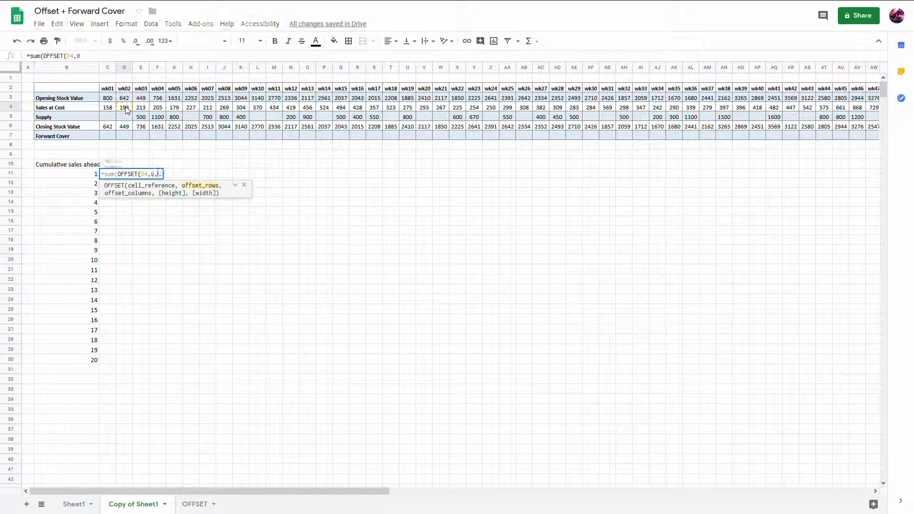
{"action": "type", "text": ","}
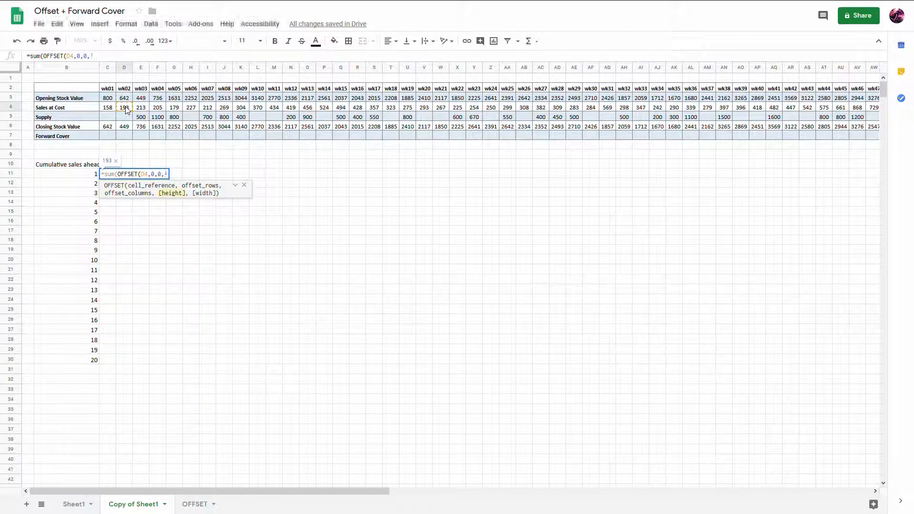
{"action": "type", "text": "1,"}
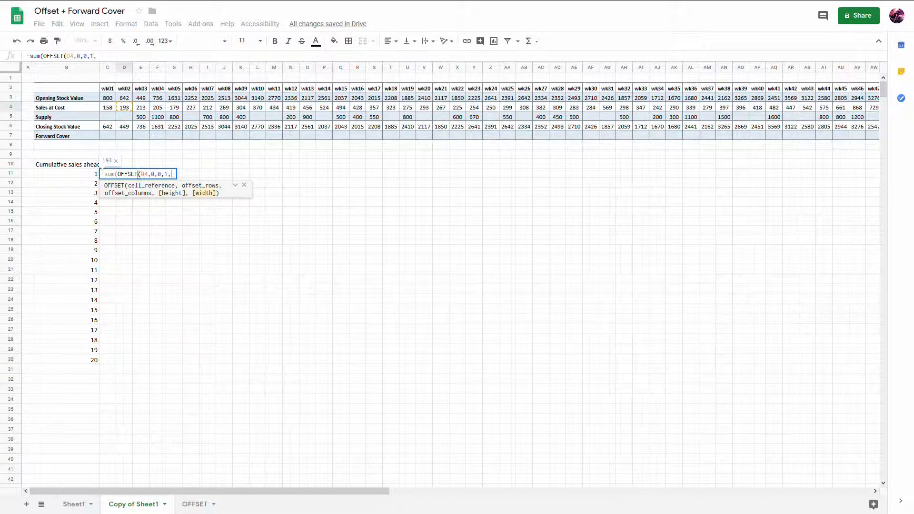
{"action": "left_click", "coordinate": [94, 175]}
{"action": "left_click", "coordinate": [131, 62]}
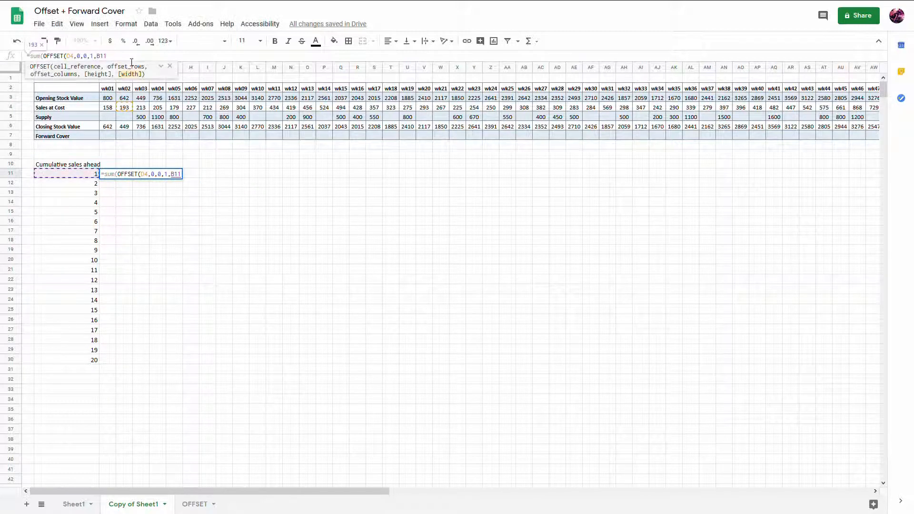
{"action": "type", "text": "))"}
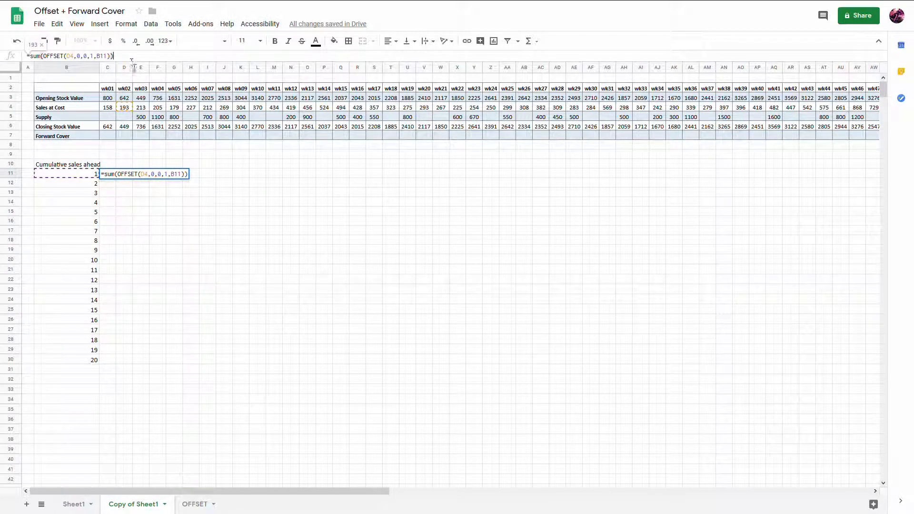
Step: Anchor the references in the C11 formula as D$4 and $B11, and copy the formula down to C30
{"action": "left_click", "coordinate": [72, 57]}
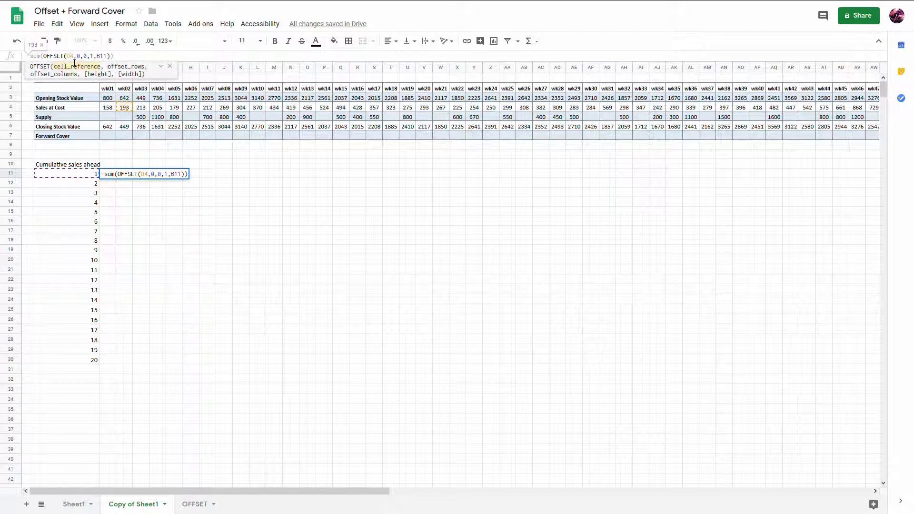
{"action": "type", "text": "$"}
{"action": "left_click", "coordinate": [100, 56]}
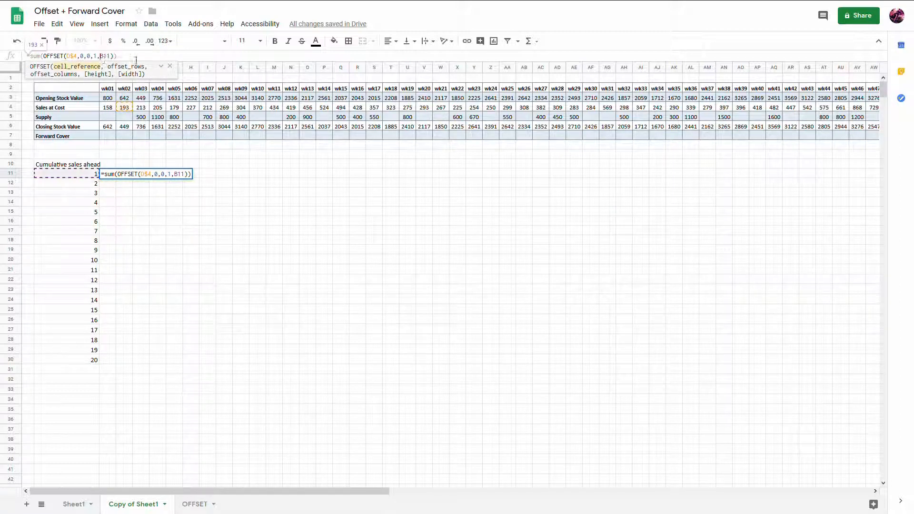
{"action": "type", "text": "$"}
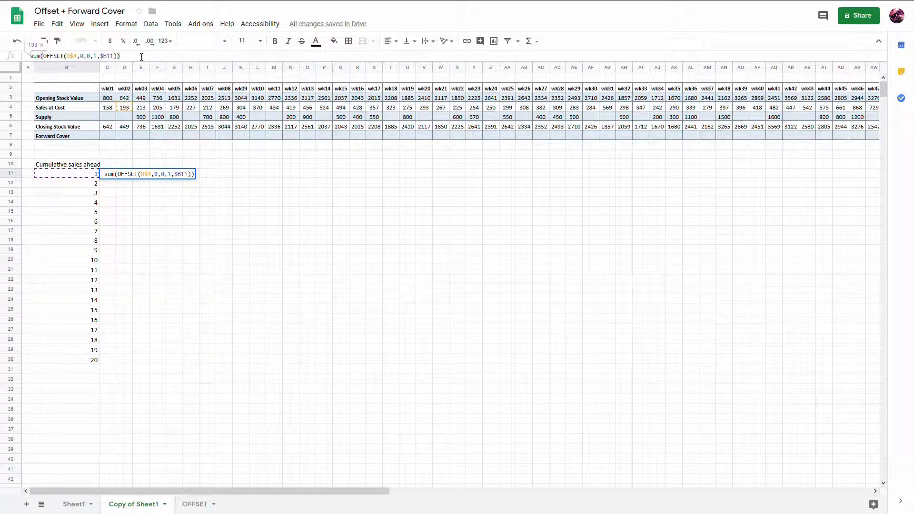
{"action": "key", "text": "Return"}
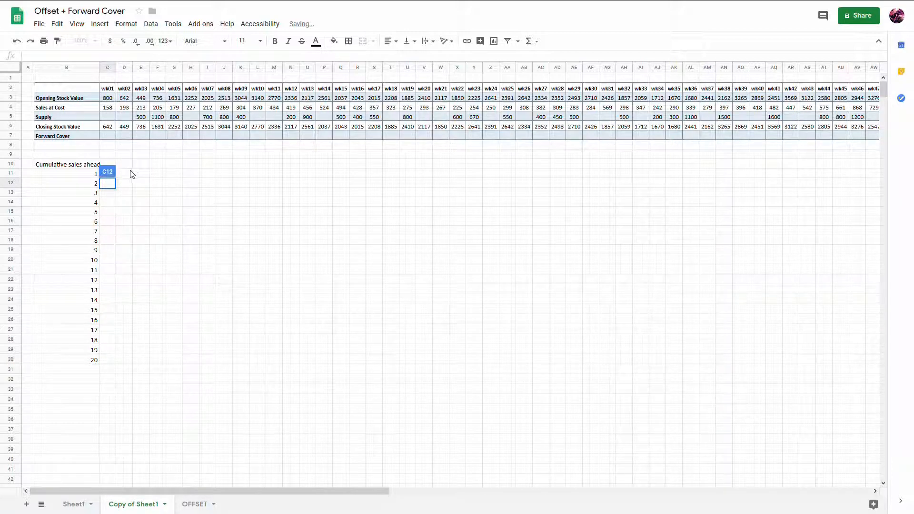
{"action": "key", "text": "Up"}
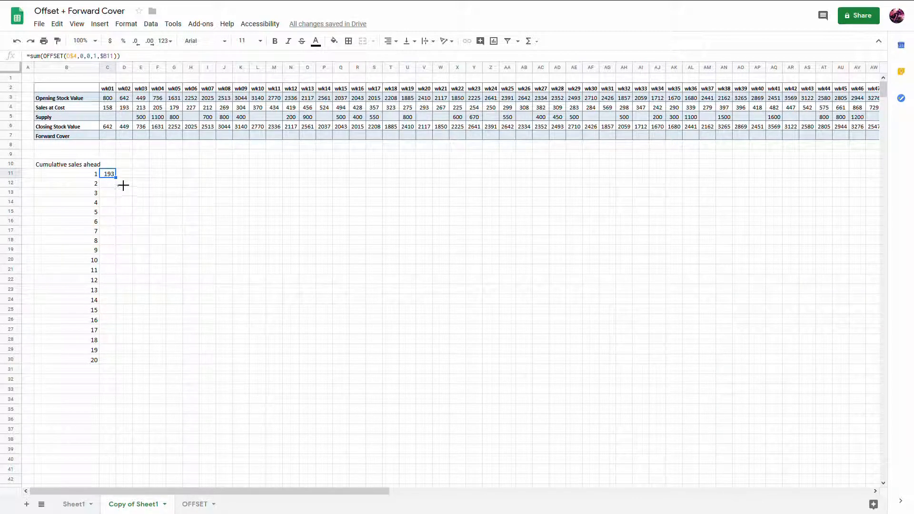
{"action": "double_click", "coordinate": [123, 185]}
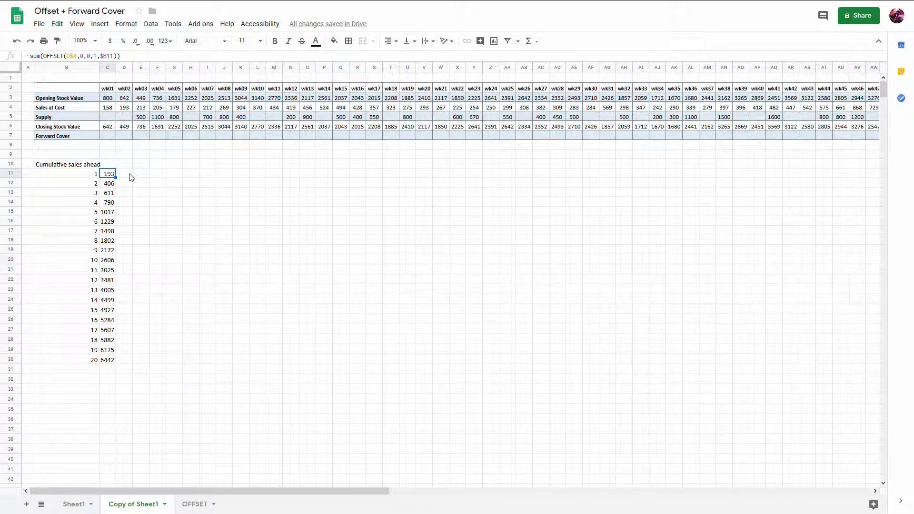
Step: Check the four-week cumulative figure in C14 against the sum of the wk02 to wk05 sales in D4:G4
{"action": "left_click_drag", "start_coordinate": [125, 108], "coordinate": [172, 113]}
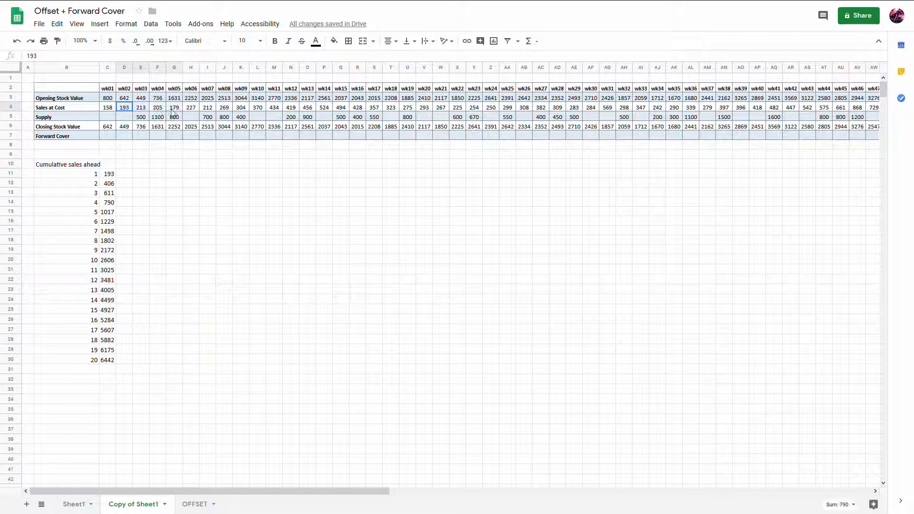
{"action": "left_click", "coordinate": [108, 204]}
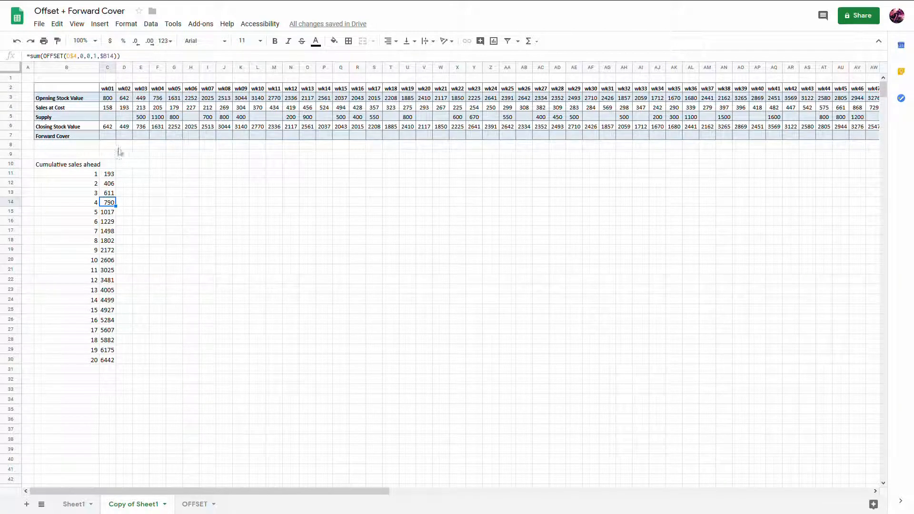
{"action": "left_click", "coordinate": [109, 136]}
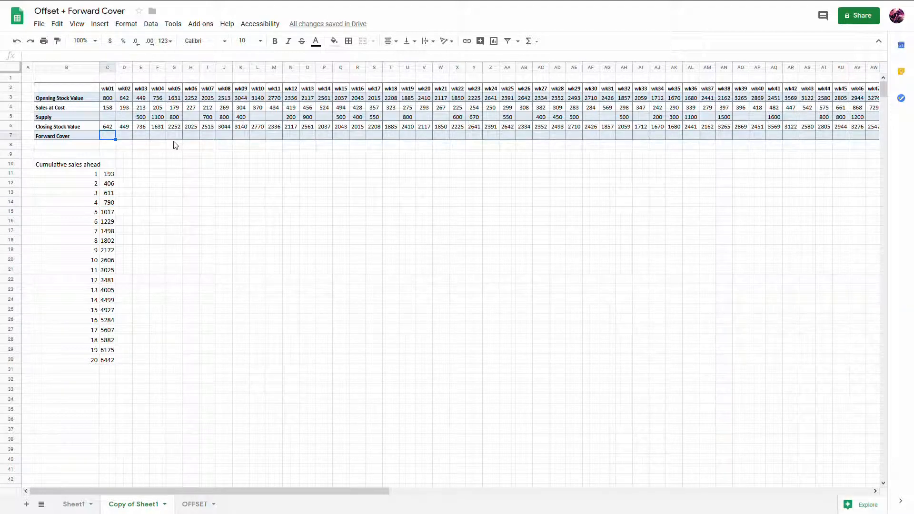
Step: Enter the array formula =ArrayFormula(sum(if(C6>C11:C30,1,0))) in C7 to count the full weeks of forward cover for wk01
{"action": "type", "text": "="}
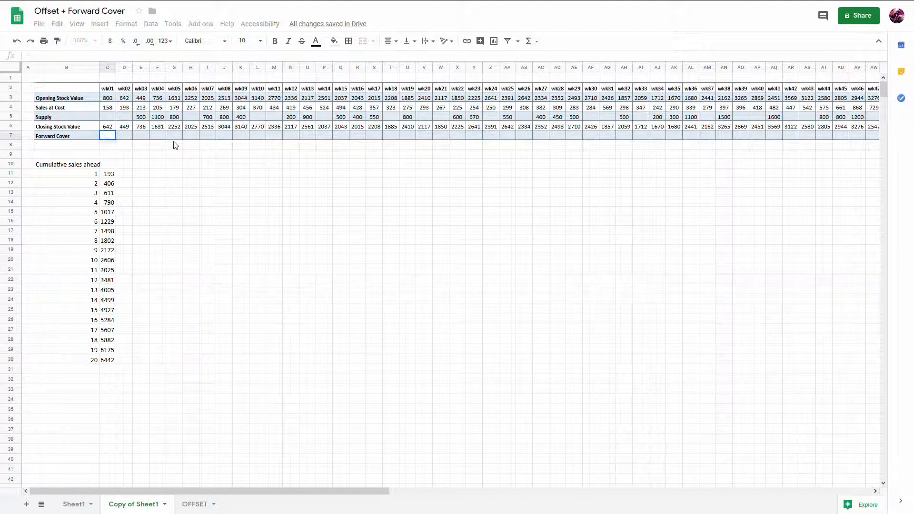
{"action": "type", "text": "sum("}
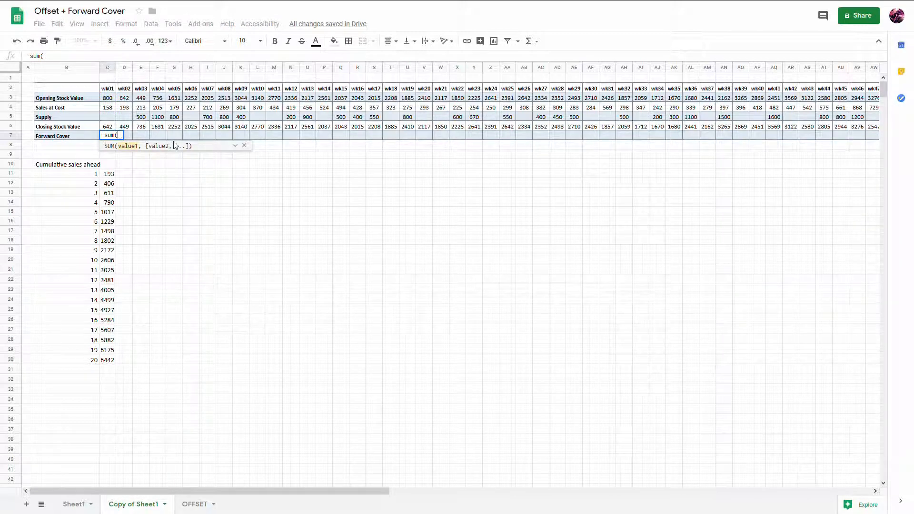
{"action": "type", "text": "if"}
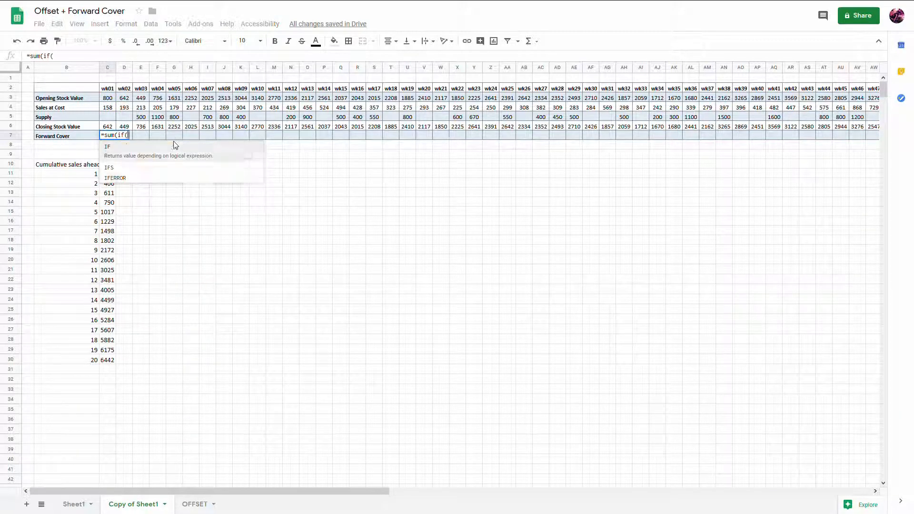
{"action": "type", "text": "("}
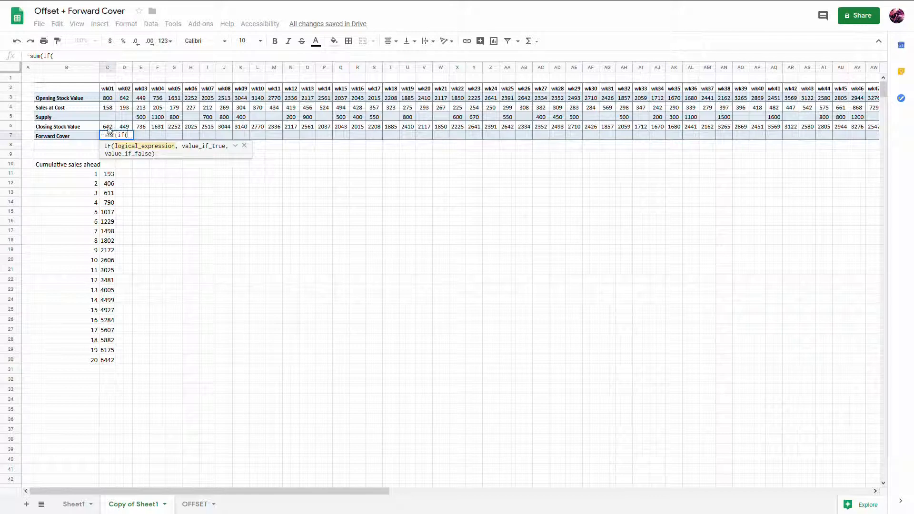
{"action": "left_click", "coordinate": [108, 128]}
{"action": "type", "text": ">"}
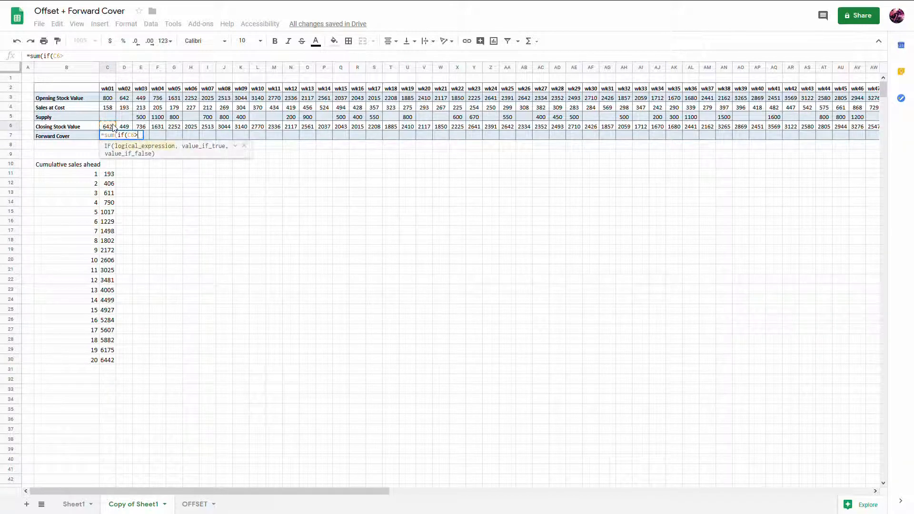
{"action": "left_click_drag", "start_coordinate": [108, 174], "coordinate": [113, 357]}
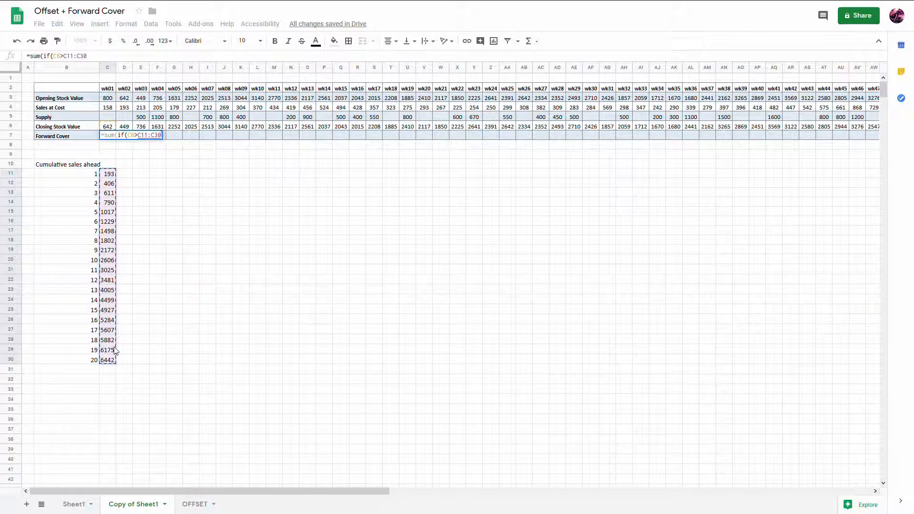
{"action": "type", "text": ",1,0"}
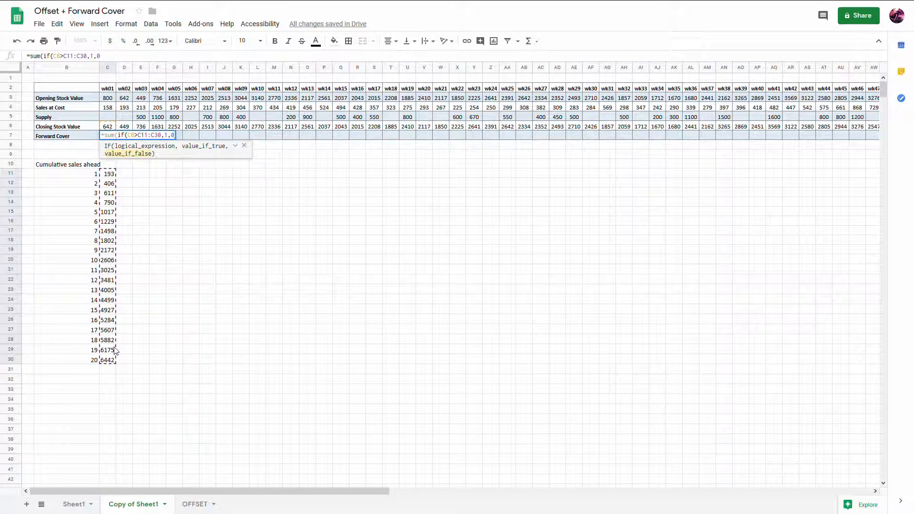
{"action": "type", "text": "))"}
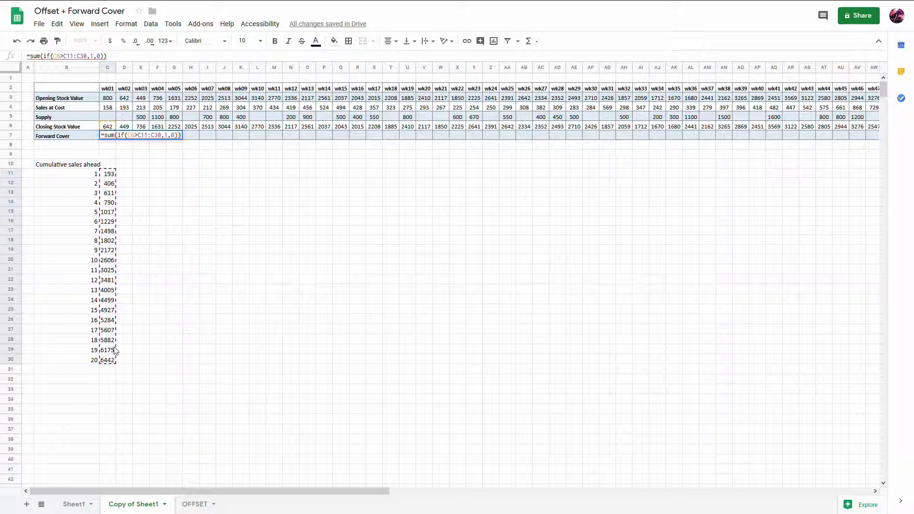
{"action": "key", "text": "ctrl+shift+Return"}
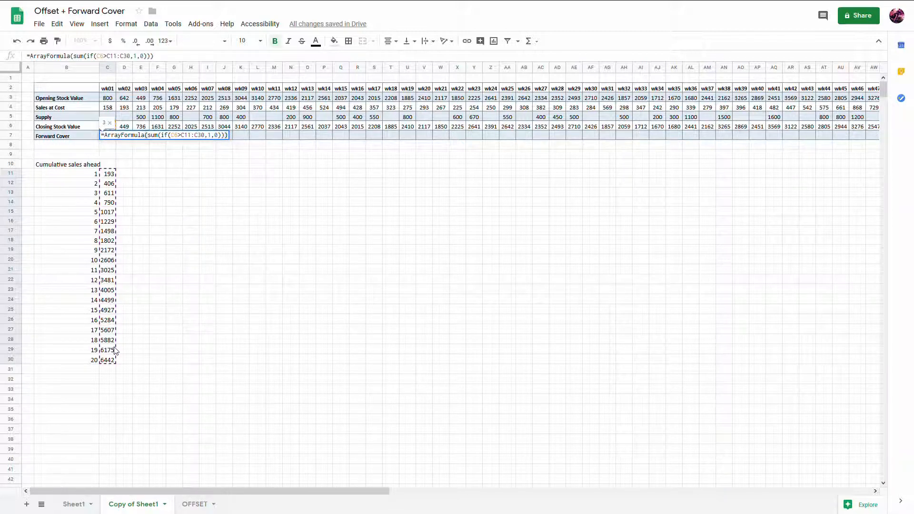
{"action": "key", "text": "Return"}
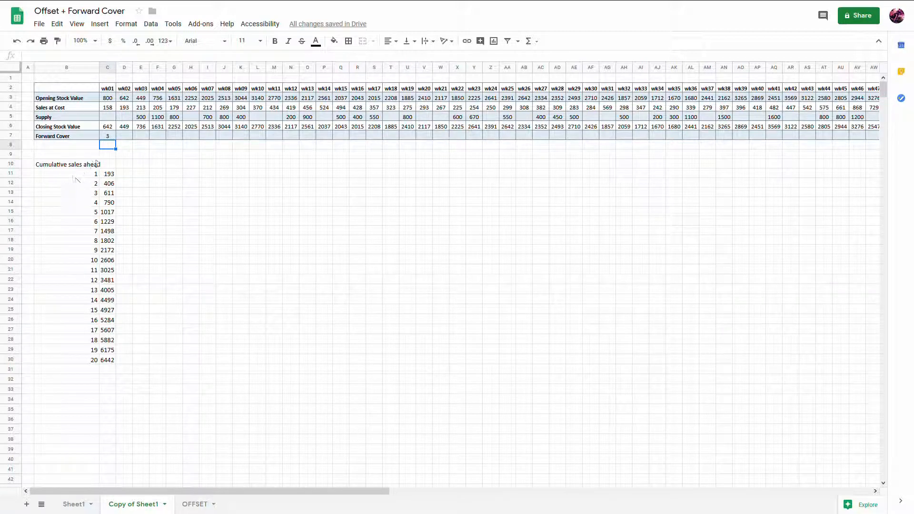
Step: Enter 1, 1, 1, 0, 0 in D11:D15 beside the cumulative sales to illustrate the results of the IF test
{"action": "left_click", "coordinate": [125, 175]}
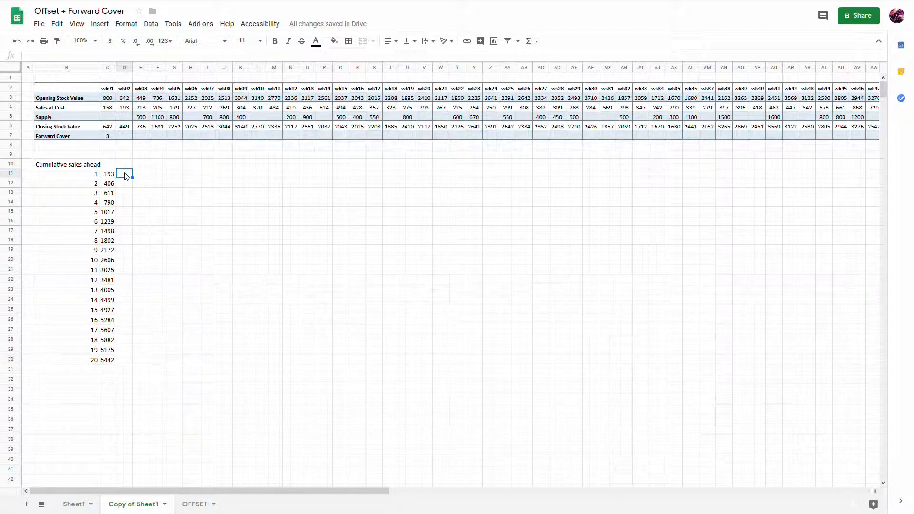
{"action": "type", "text": "1"}
{"action": "key", "text": "Return"}
{"action": "type", "text": "1"}
{"action": "key", "text": "Return"}
{"action": "type", "text": "1"}
{"action": "key", "text": "Return"}
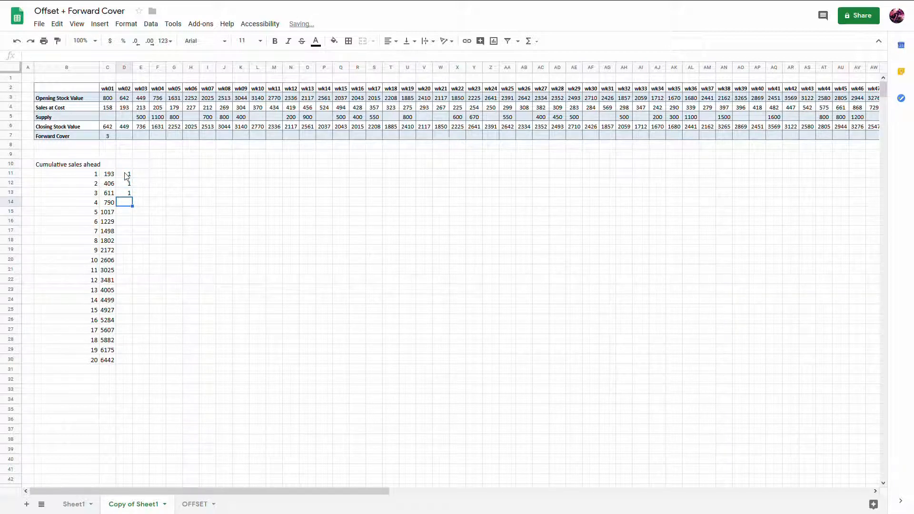
{"action": "type", "text": "0"}
{"action": "key", "text": "Return"}
{"action": "type", "text": "0"}
{"action": "key", "text": "Return"}
{"action": "left_click_drag", "start_coordinate": [126, 176], "coordinate": [126, 360]}
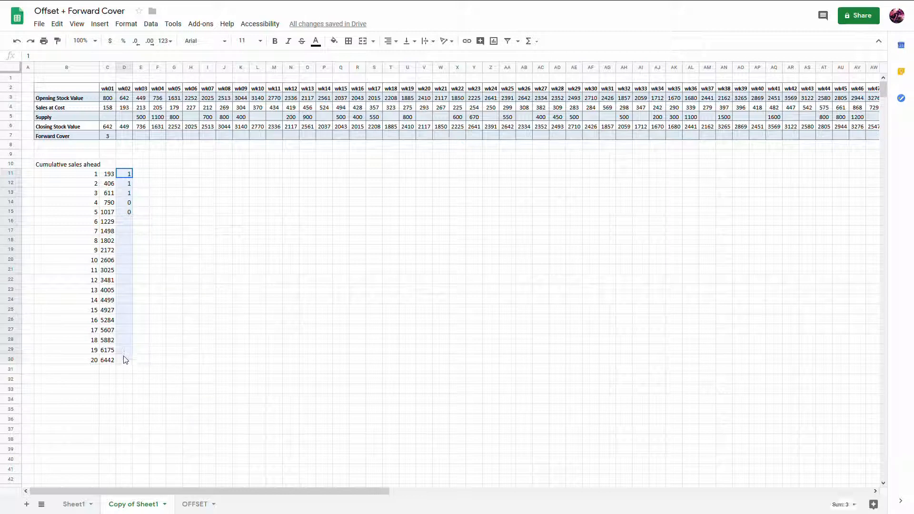
Step: Compare the cumulative sales in C13 and C14 with wk01's closing stock, and delete the illustrative values beside them in column D
{"action": "left_click", "coordinate": [110, 195]}
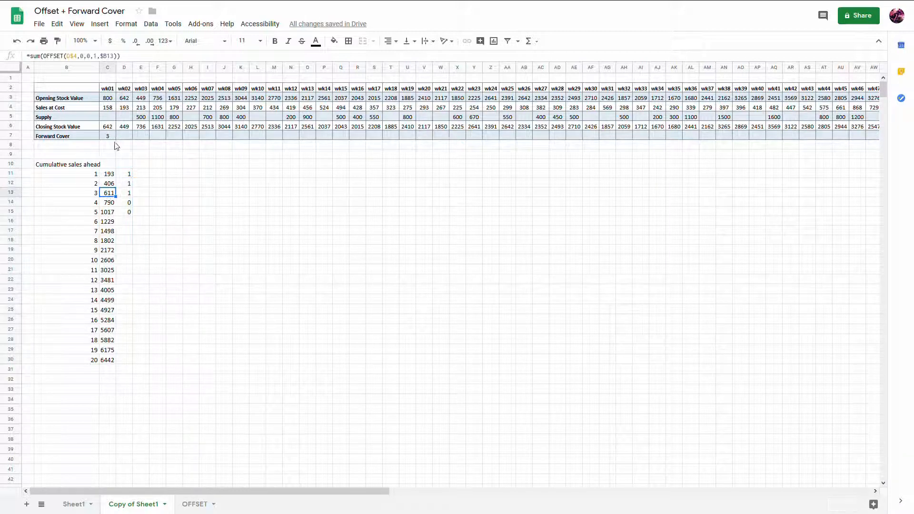
{"action": "left_click", "coordinate": [110, 204]}
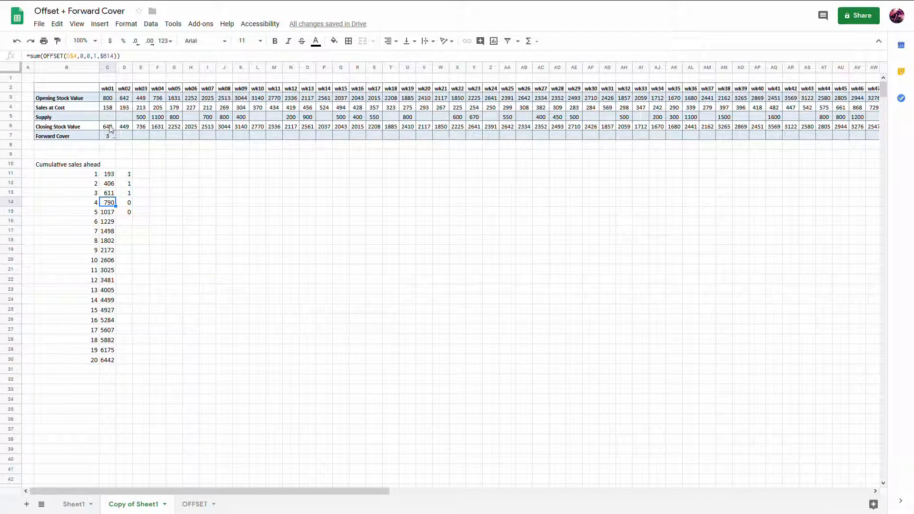
{"action": "left_click_drag", "start_coordinate": [126, 174], "coordinate": [133, 220]}
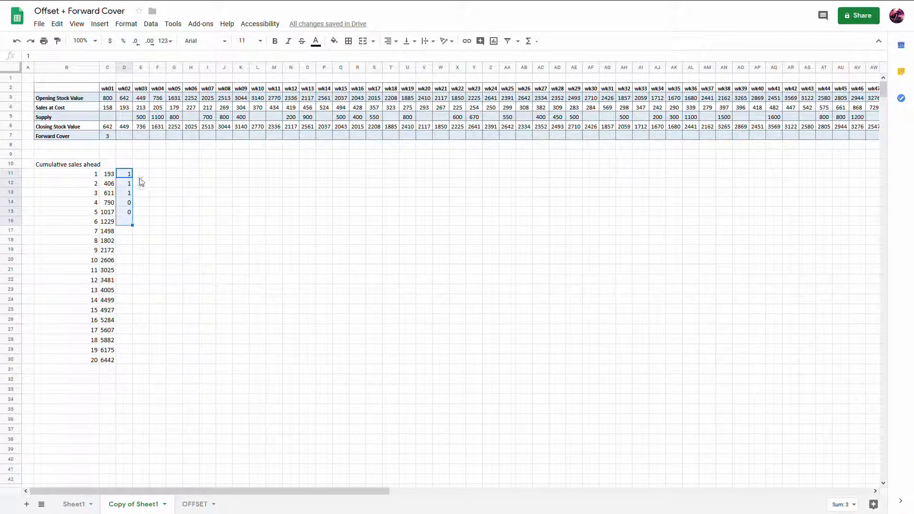
{"action": "key", "text": "Delete"}
Step: Set the wk01 supply in C5 to 400 and check the forward cover in C7
{"action": "left_click", "coordinate": [114, 118]}
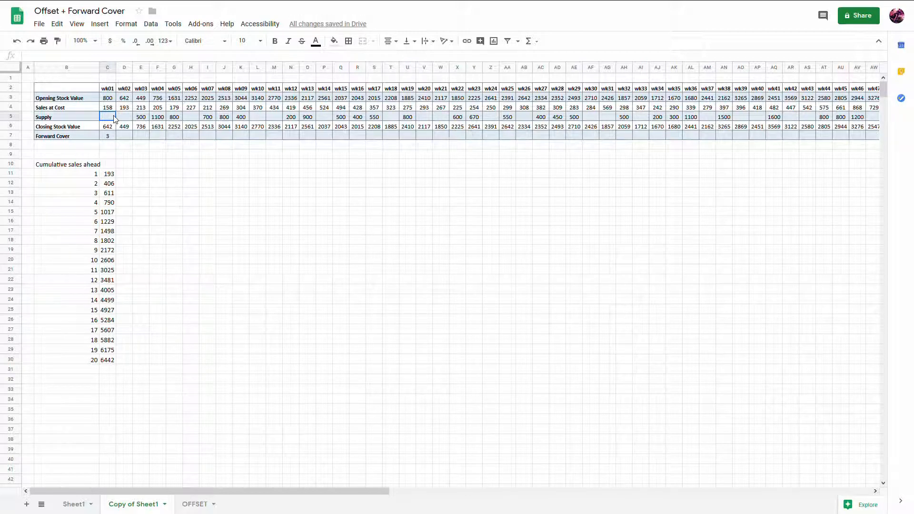
{"action": "type", "text": "400"}
{"action": "key", "text": "Return"}
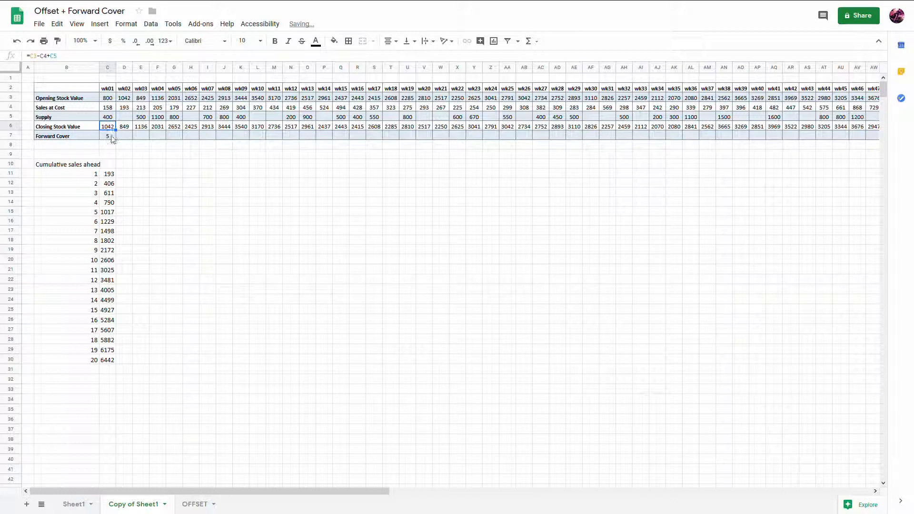
{"action": "left_click", "coordinate": [110, 136]}
Step: Raise the wk01 supply in C5 to 40000 to test the forward cover's upper limit
{"action": "left_click", "coordinate": [107, 117]}
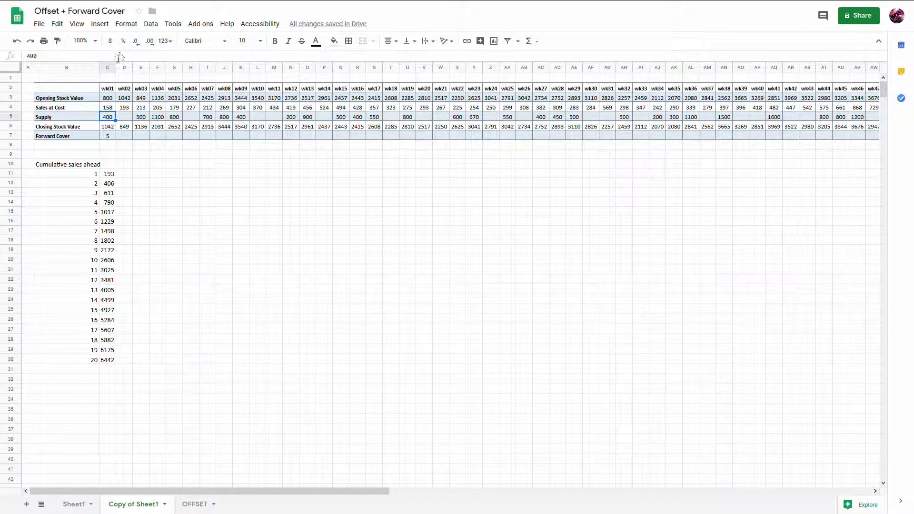
{"action": "left_click", "coordinate": [122, 61]}
{"action": "type", "text": "00"}
{"action": "key", "text": "Return"}
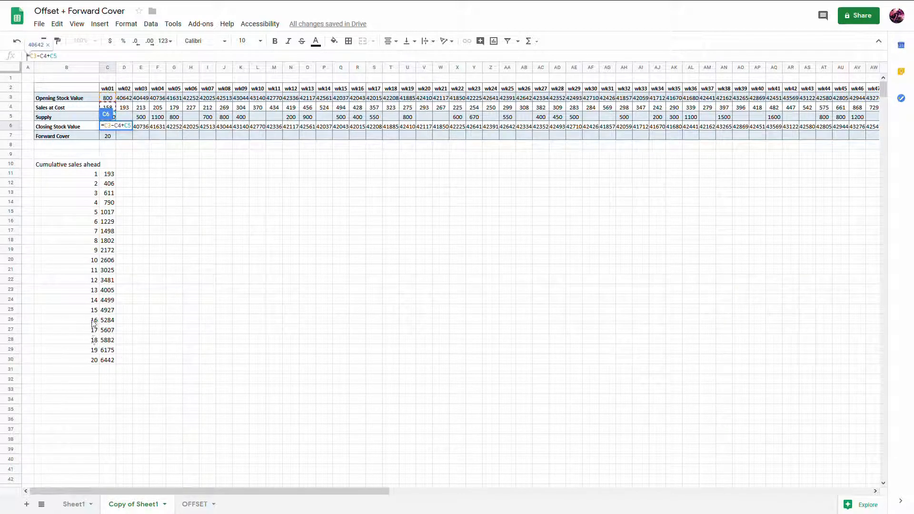
Step: Extend the week numbers and cumulative sales formulas in columns B and C down to week 25 in row 35
{"action": "left_click_drag", "start_coordinate": [94, 320], "coordinate": [123, 412]}
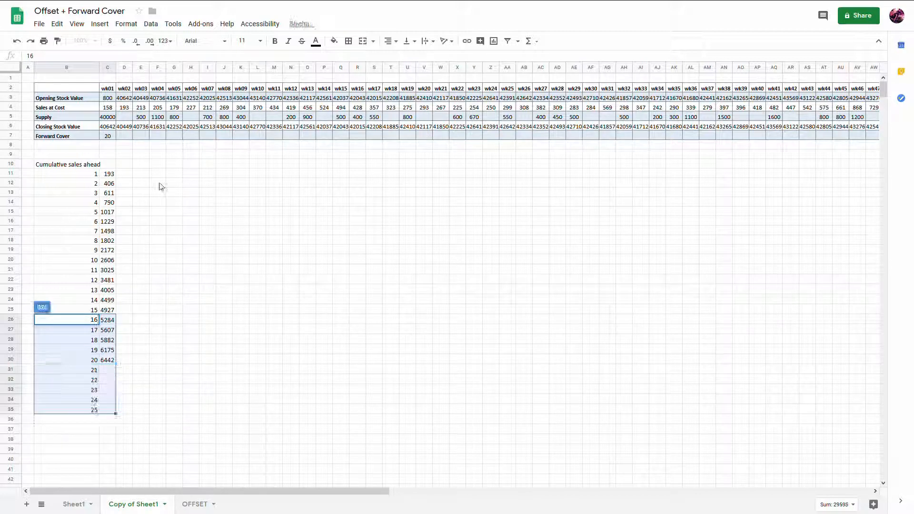
{"action": "left_click", "coordinate": [122, 153]}
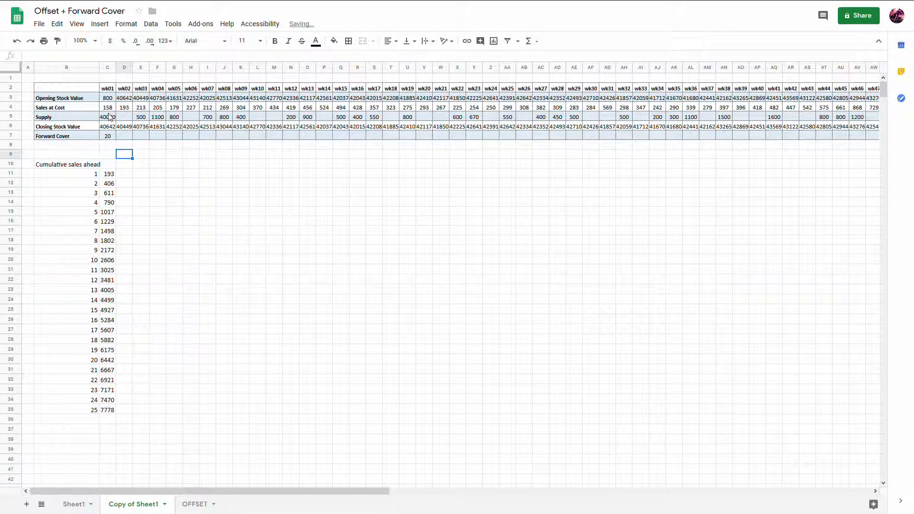
Step: Clear the test supply value for wk01 in C5 and review the forward cover formula in C7
{"action": "left_click", "coordinate": [114, 116]}
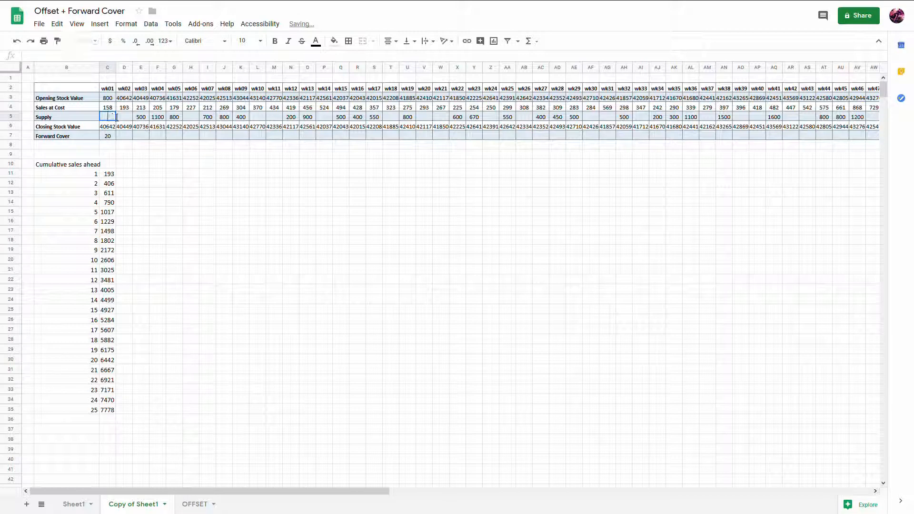
{"action": "key", "text": "Delete"}
{"action": "left_click", "coordinate": [111, 136]}
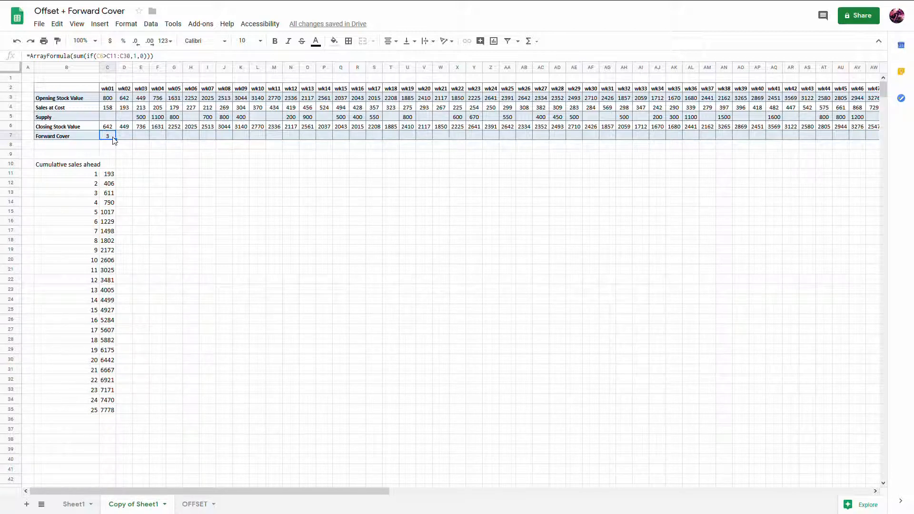
Step: Calculate the stock left beyond full cover weeks in C9 with =C6-sum(offset(D4,0,0,1,C7))
{"action": "left_click", "coordinate": [113, 154]}
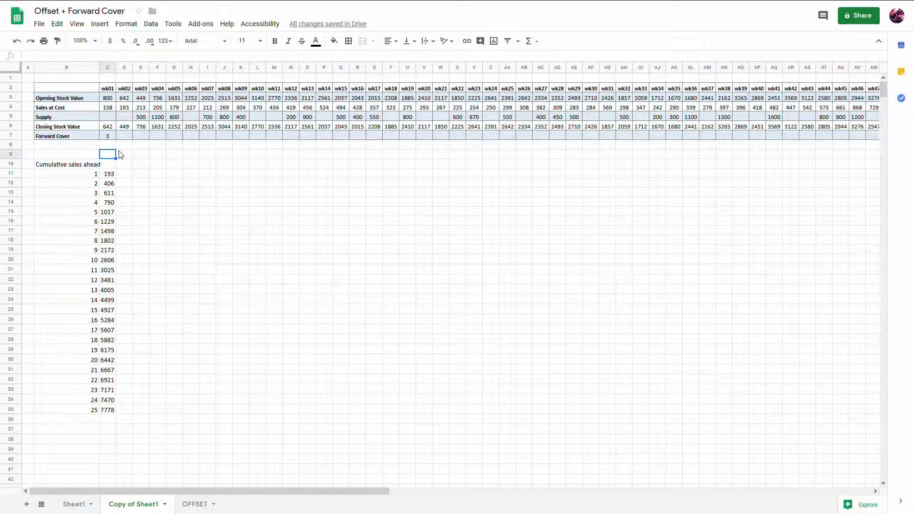
{"action": "type", "text": "="}
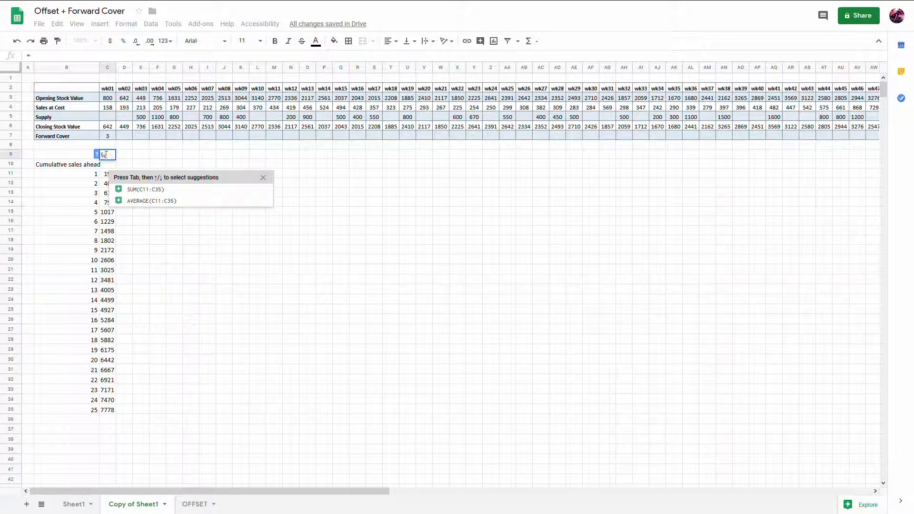
{"action": "left_click", "coordinate": [109, 129]}
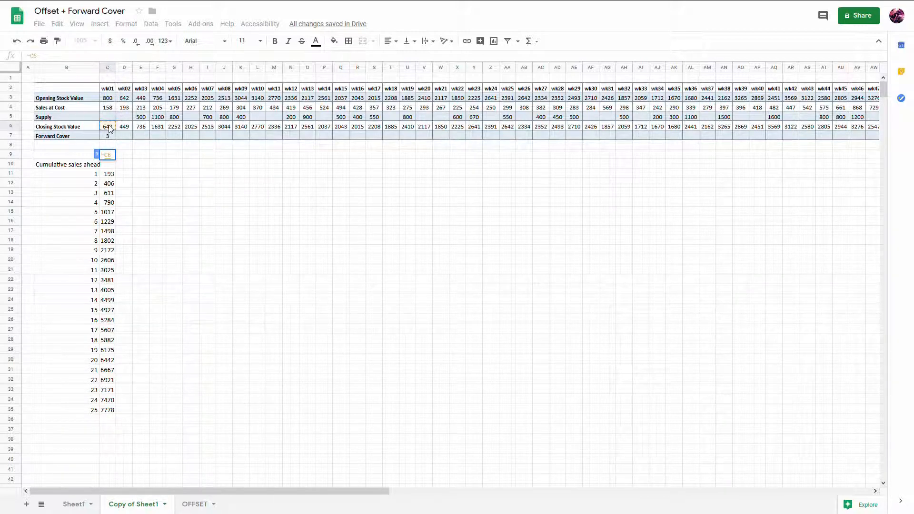
{"action": "type", "text": "-sum"}
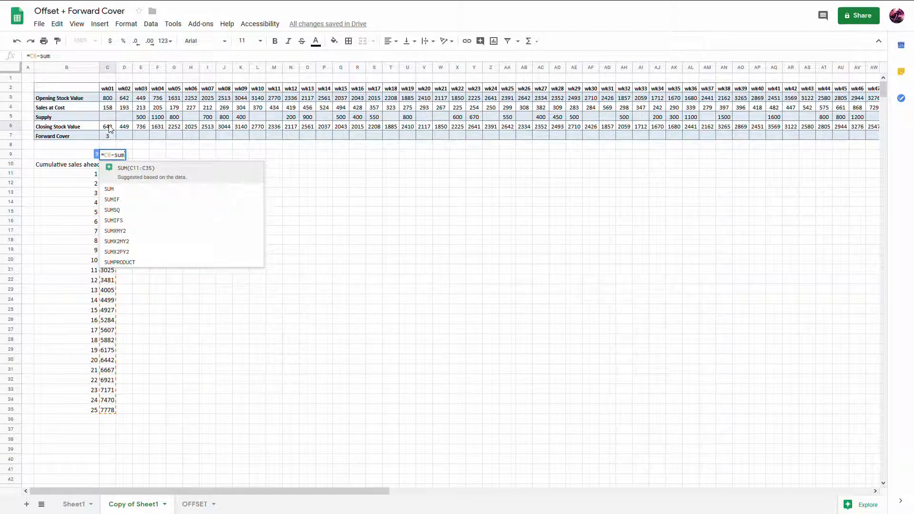
{"action": "type", "text": "(of"}
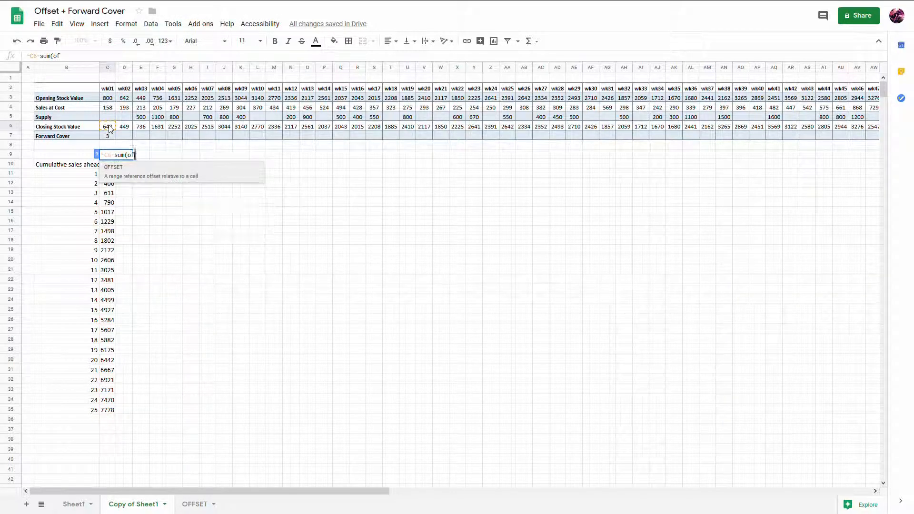
{"action": "type", "text": "fset("}
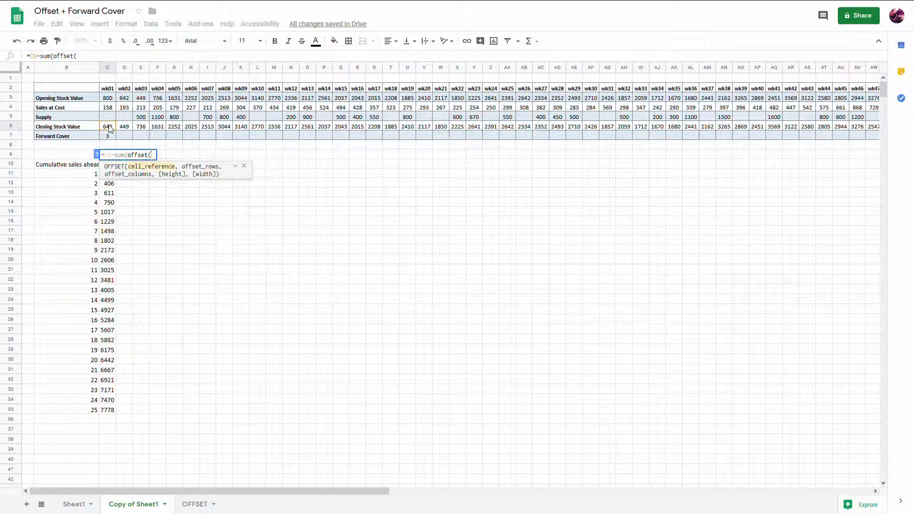
{"action": "left_click", "coordinate": [125, 109]}
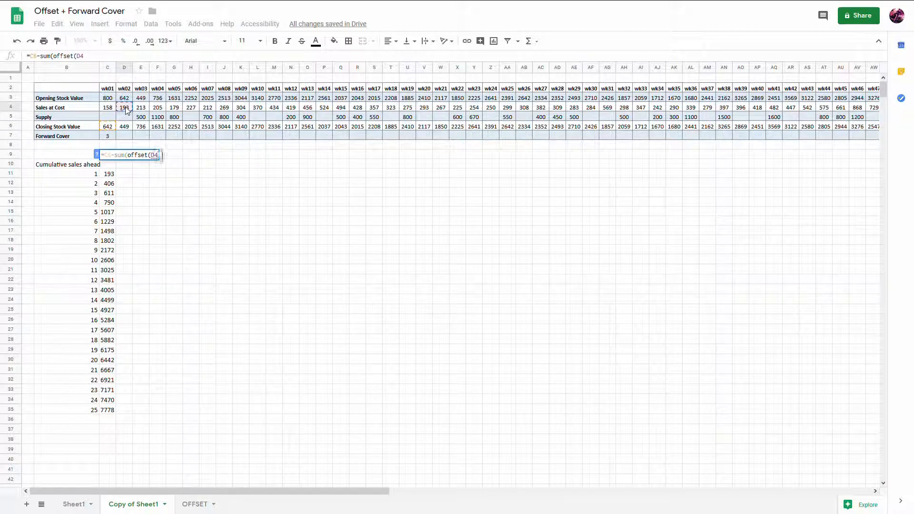
{"action": "type", "text": ",0,0,"}
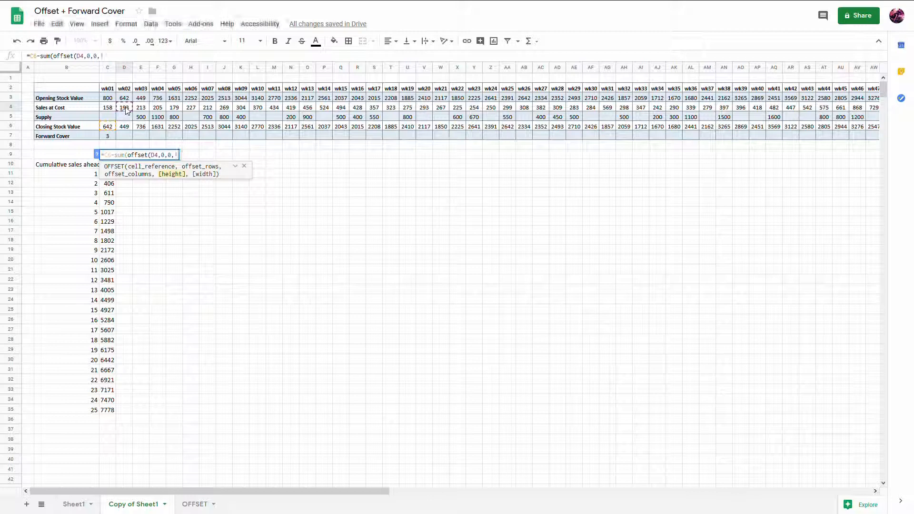
{"action": "type", "text": "1,"}
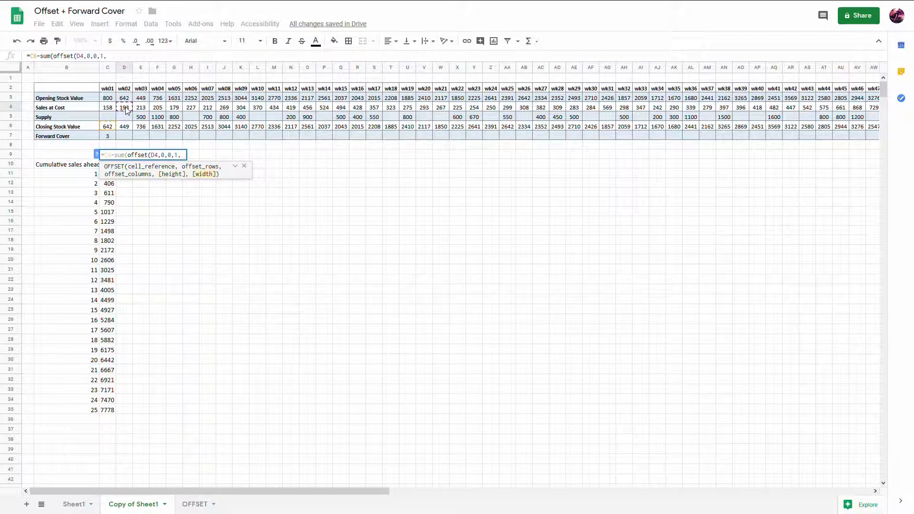
{"action": "left_click", "coordinate": [109, 137]}
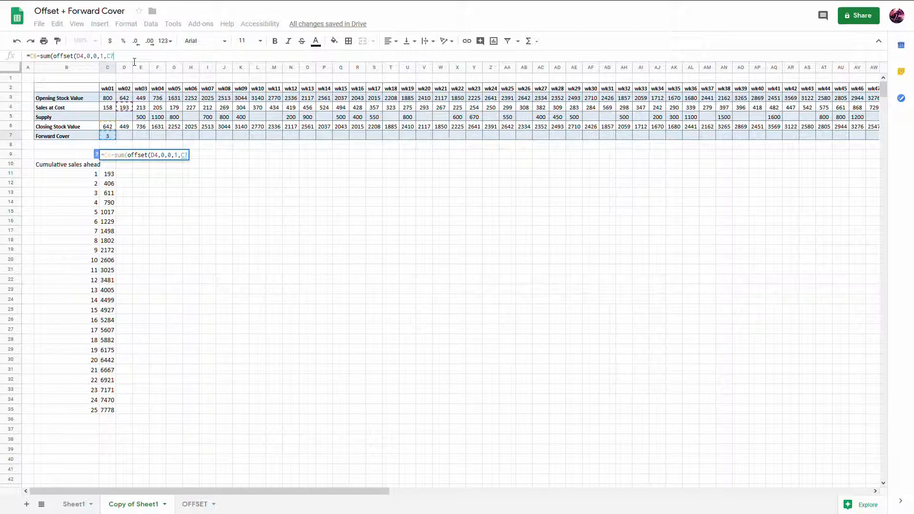
{"action": "type", "text": "))"}
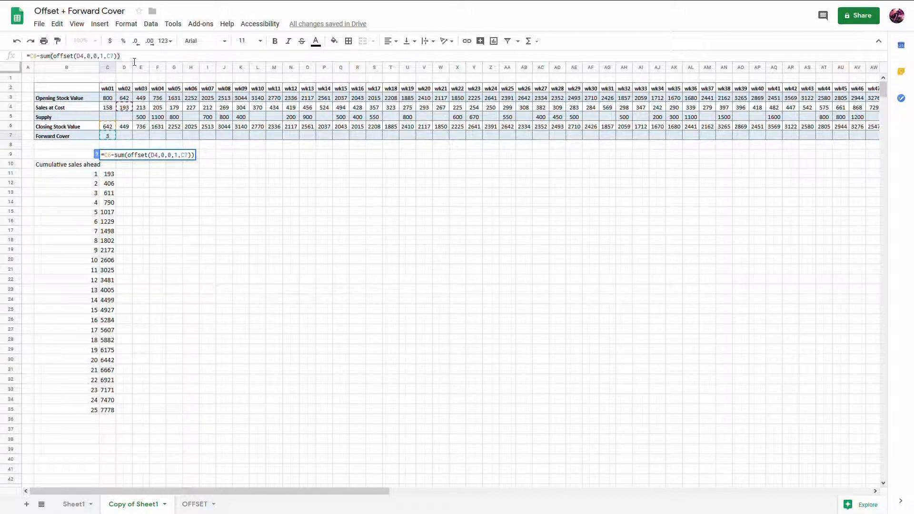
{"action": "key", "text": "Return"}
{"action": "key", "text": "Return"}
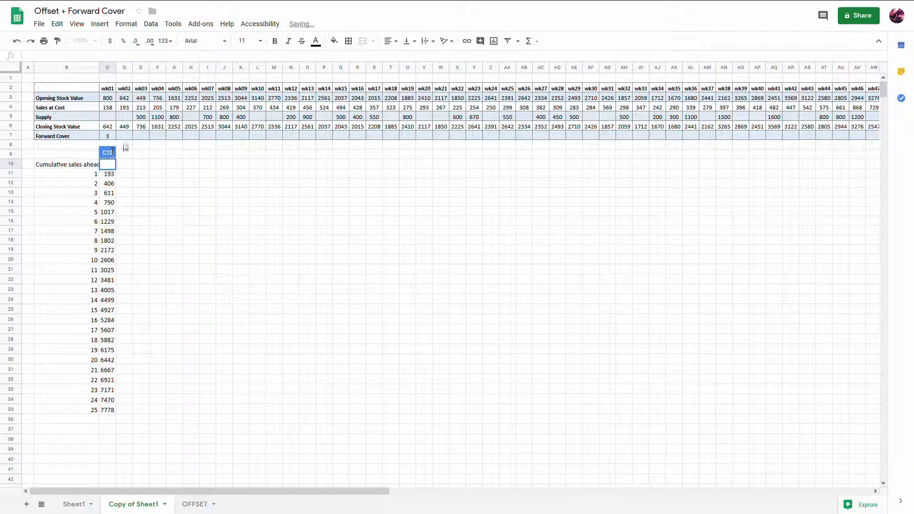
Step: Turn C9's leftover stock into a part week by bracketing the subtraction and dividing it by offset(D4,0,C7)
{"action": "left_click", "coordinate": [109, 155]}
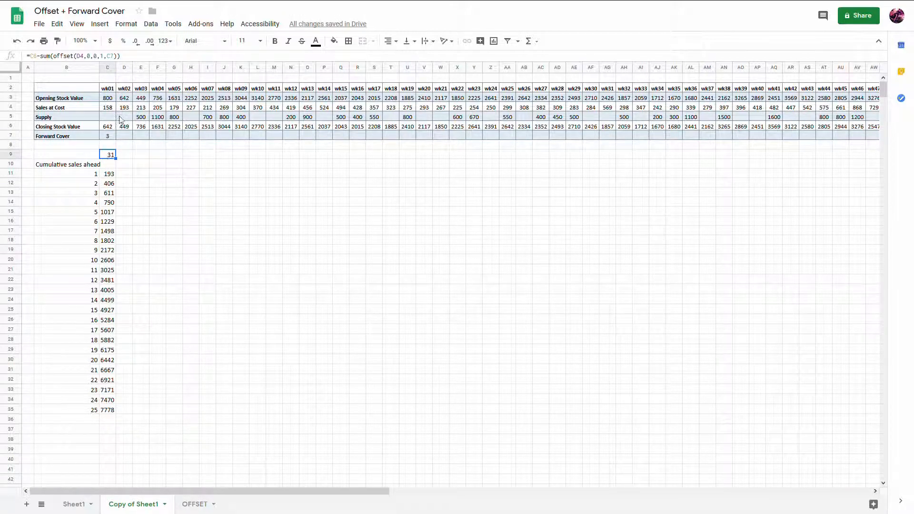
{"action": "left_click_drag", "start_coordinate": [126, 111], "coordinate": [180, 112]}
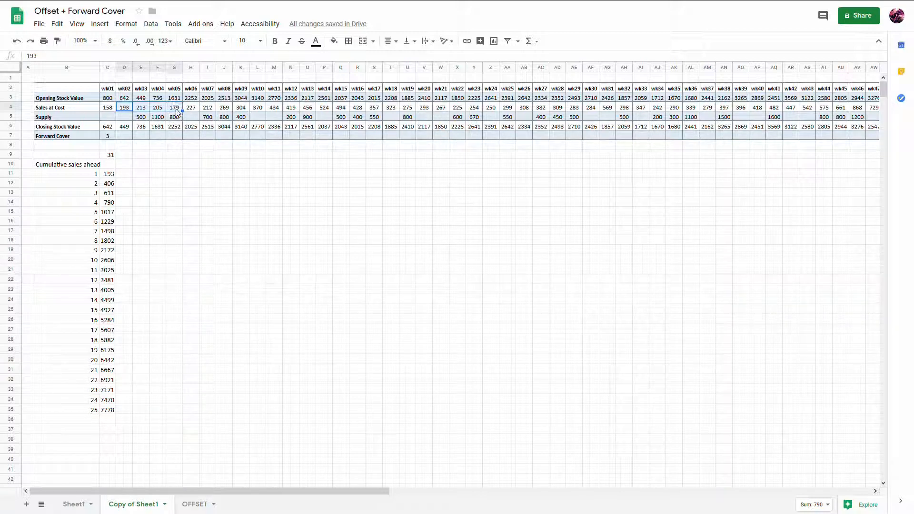
{"action": "left_click", "coordinate": [108, 155]}
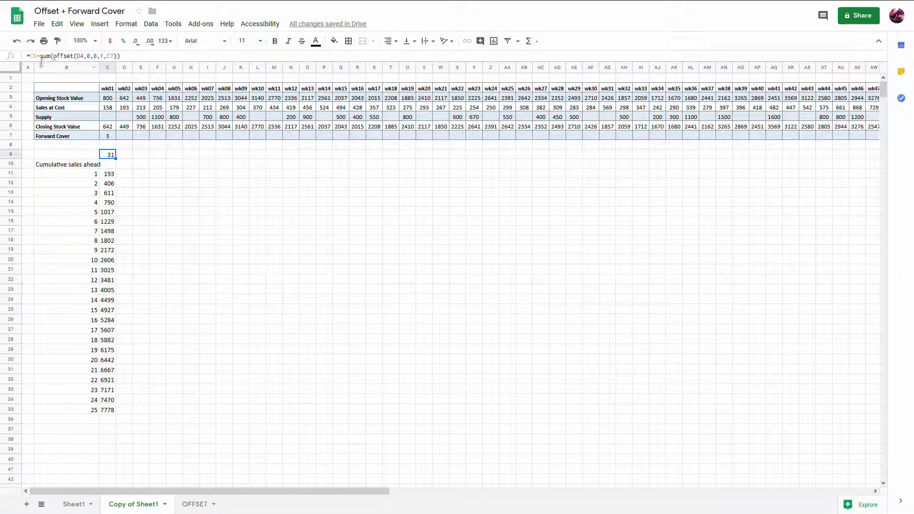
{"action": "left_click_drag", "start_coordinate": [27, 59], "coordinate": [35, 61]}
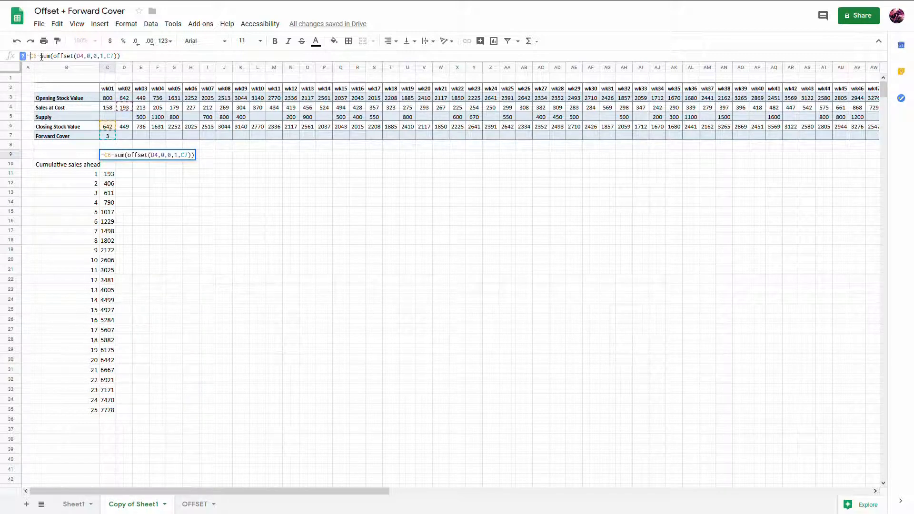
{"action": "type", "text": "("}
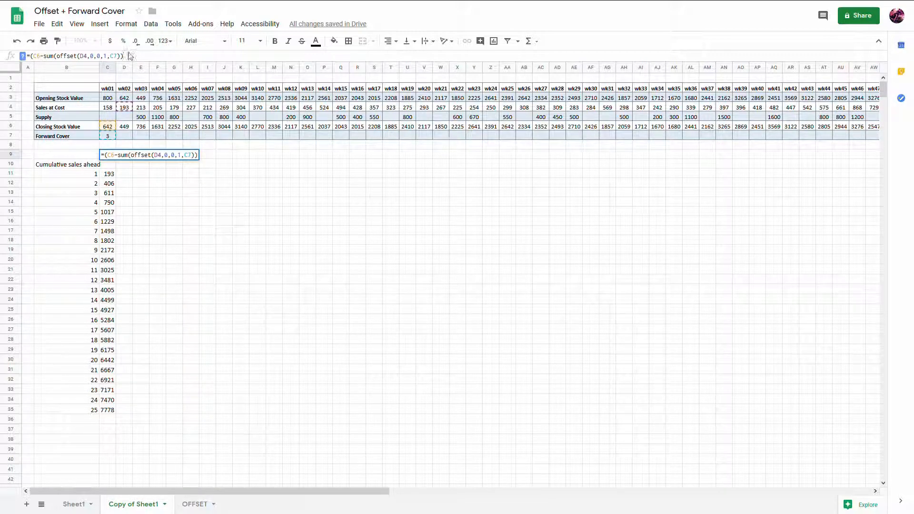
{"action": "type", "text": "/offs"}
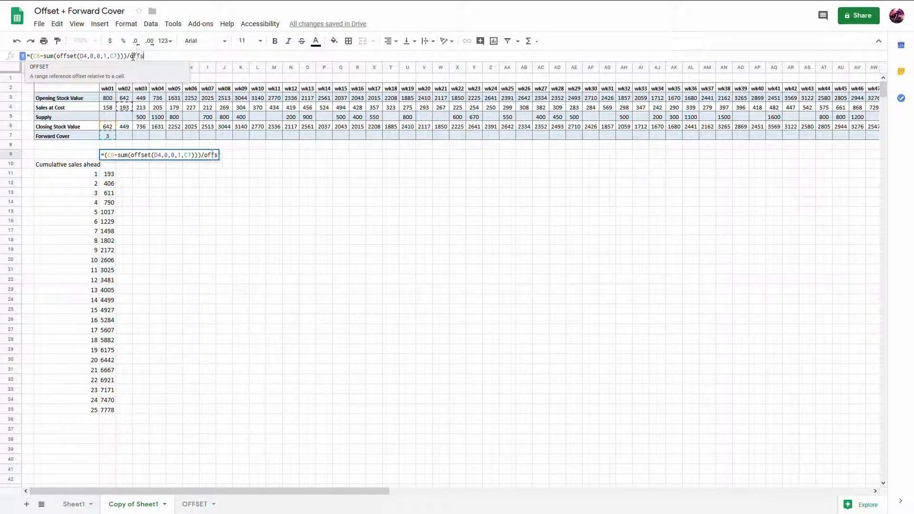
{"action": "type", "text": "et("}
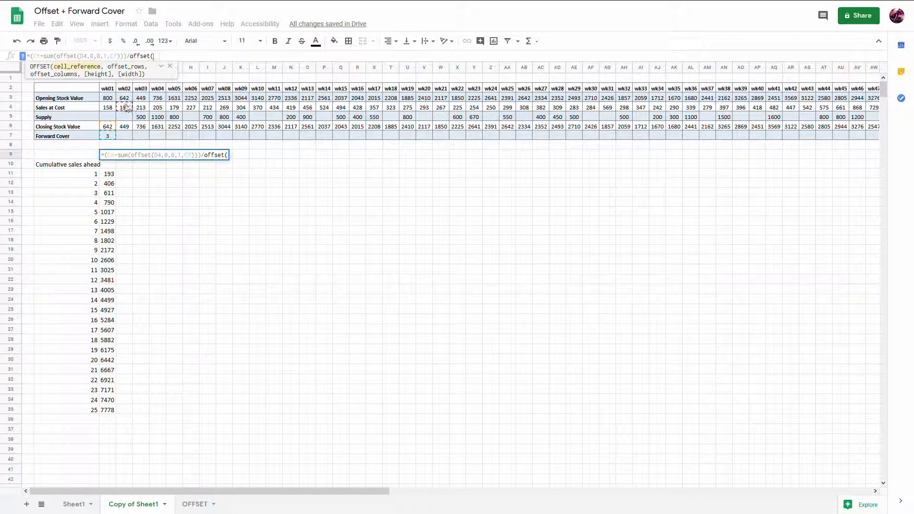
{"action": "left_click", "coordinate": [124, 108]}
{"action": "type", "text": ",0"}
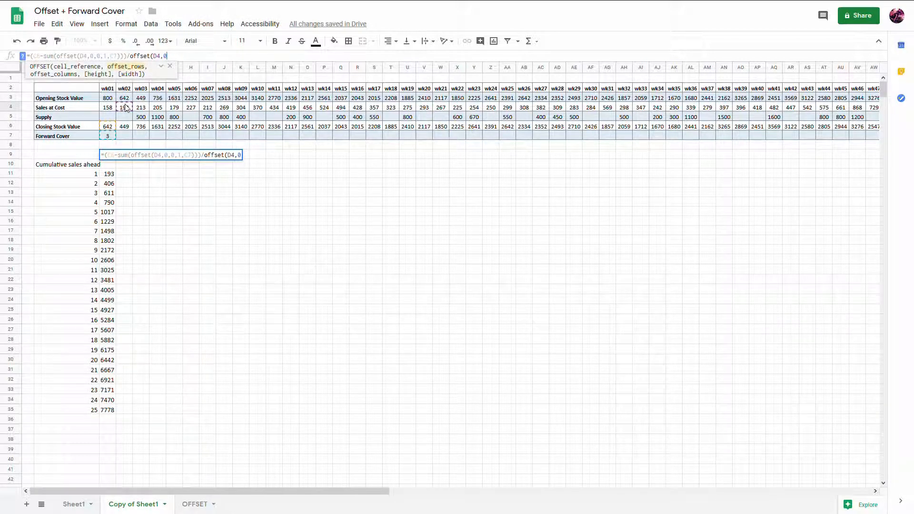
{"action": "type", "text": ","}
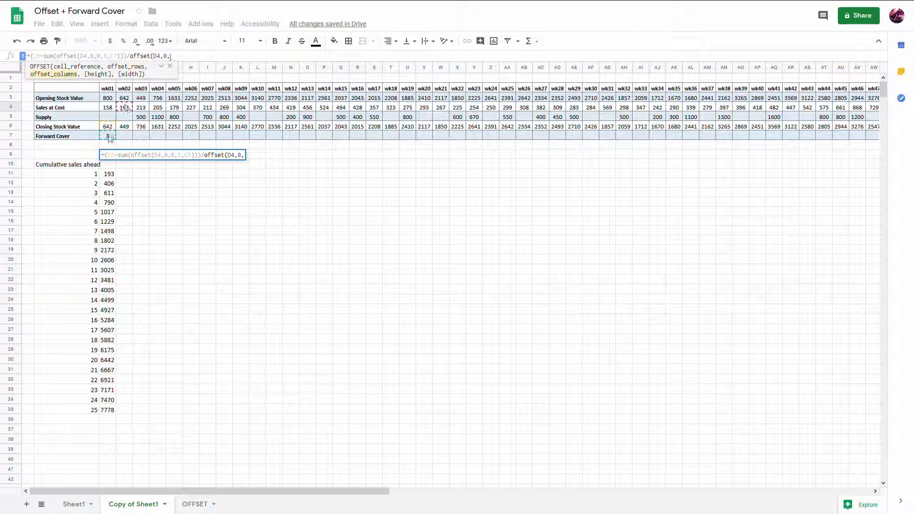
{"action": "left_click", "coordinate": [109, 138]}
{"action": "type", "text": ")"}
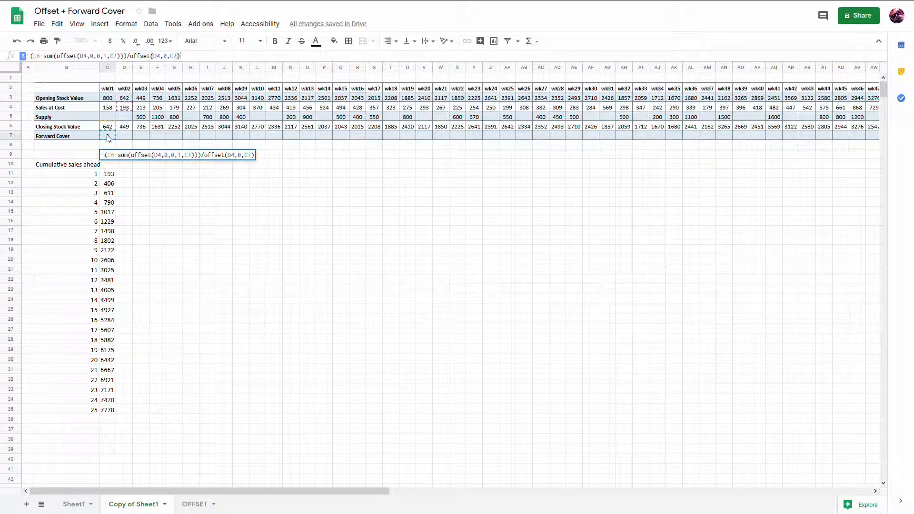
{"action": "key", "text": "Return"}
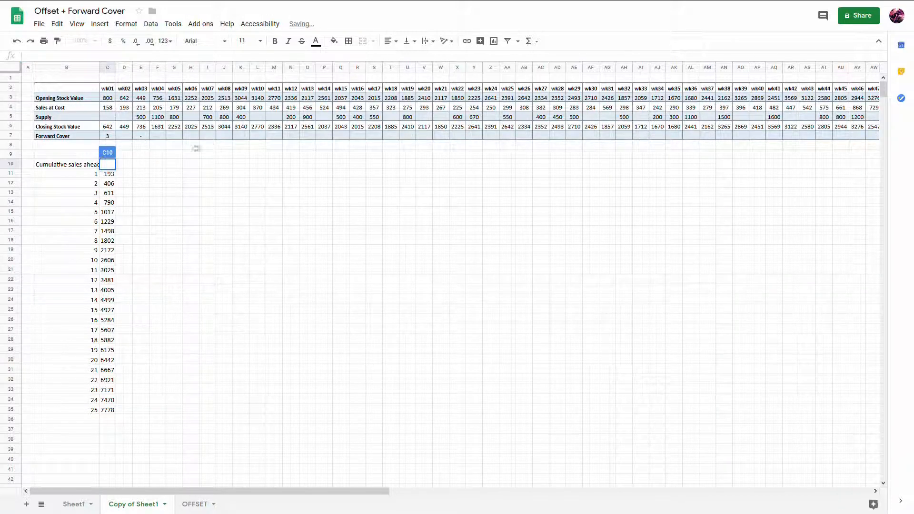
Step: Wrap the part-week formula in C9 in ROUNDDOWN with 1 decimal place
{"action": "left_click", "coordinate": [174, 153]}
{"action": "left_click", "coordinate": [107, 153]}
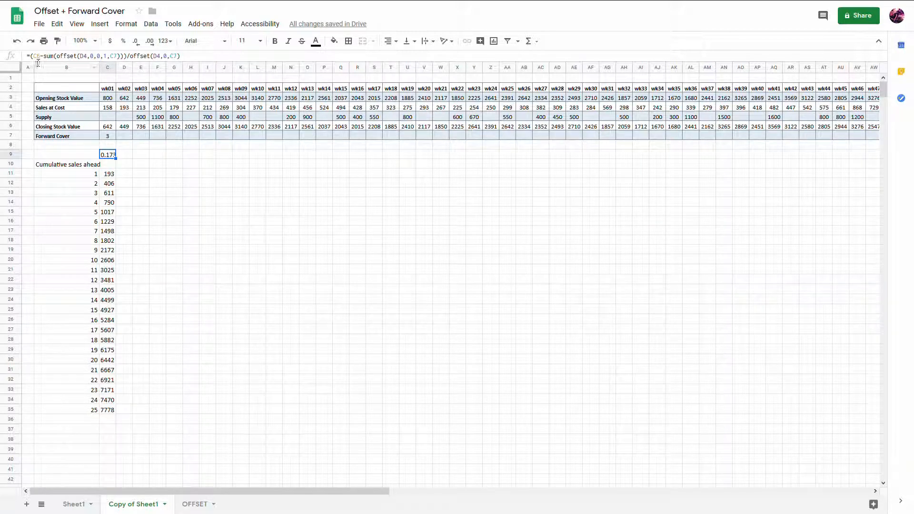
{"action": "type", "text": "ROUNDDO"}
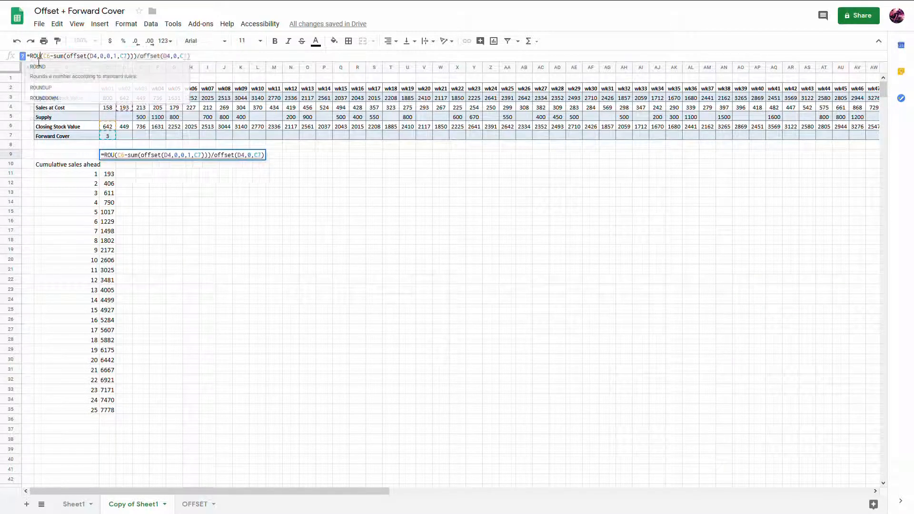
{"action": "type", "text": "WN("}
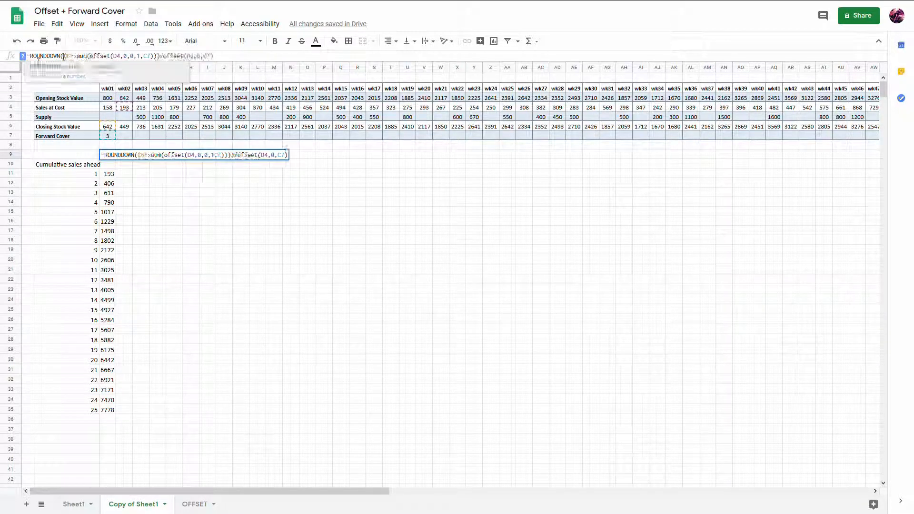
{"action": "left_click", "coordinate": [230, 56]}
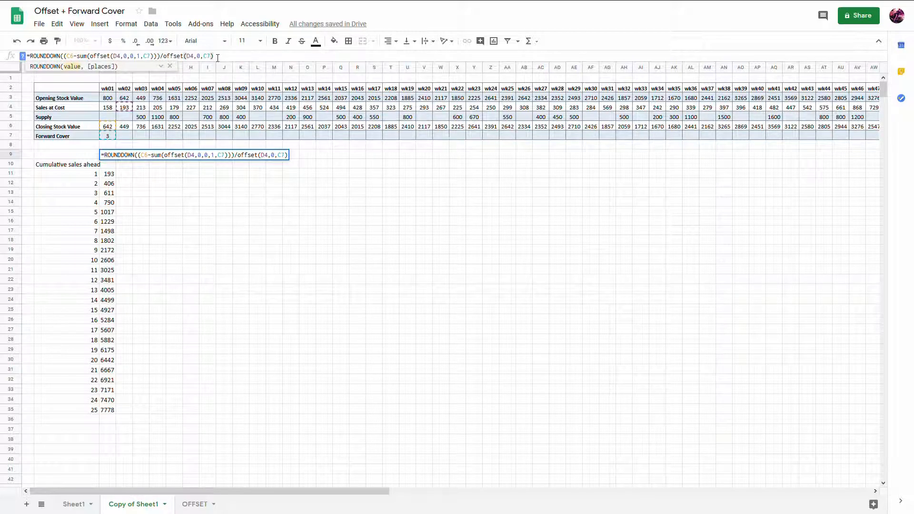
{"action": "type", "text": ",1)"}
{"action": "key", "text": "Return"}
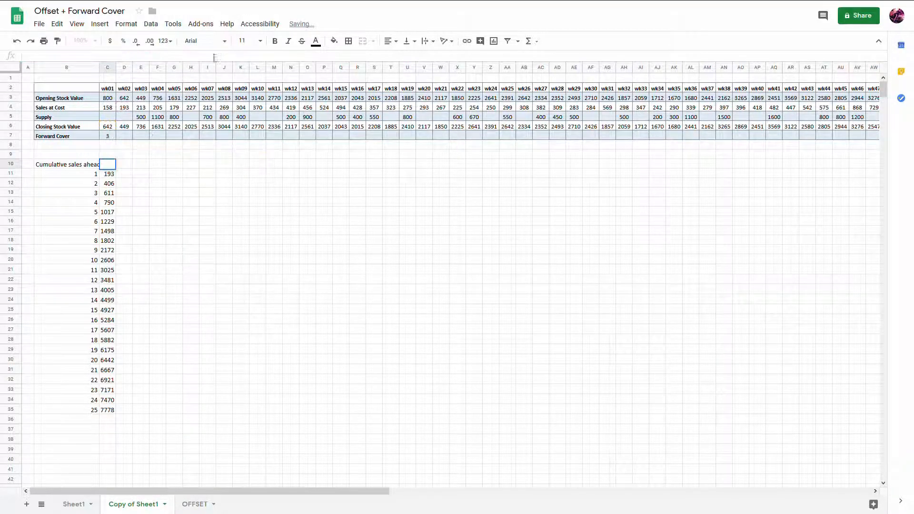
Step: Review the forward cover array formula in C7 and move it down to C8
{"action": "double_click", "coordinate": [109, 136]}
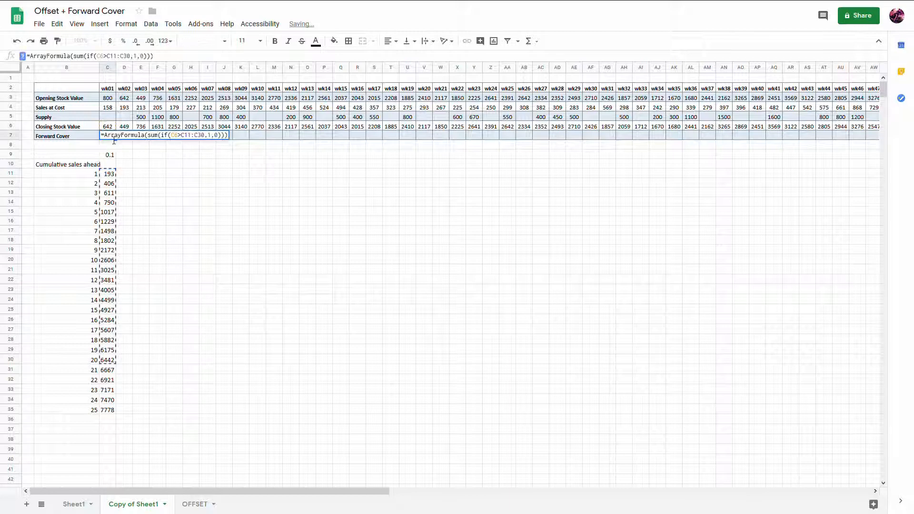
{"action": "key", "text": "Return"}
{"action": "left_click", "coordinate": [81, 136]}
{"action": "left_click", "coordinate": [109, 137]}
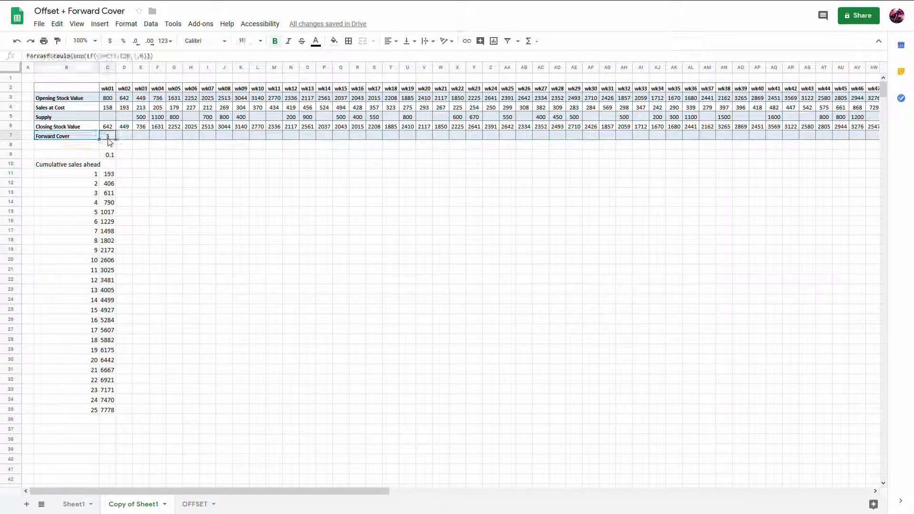
{"action": "left_click_drag", "start_coordinate": [110, 152], "coordinate": [109, 147]}
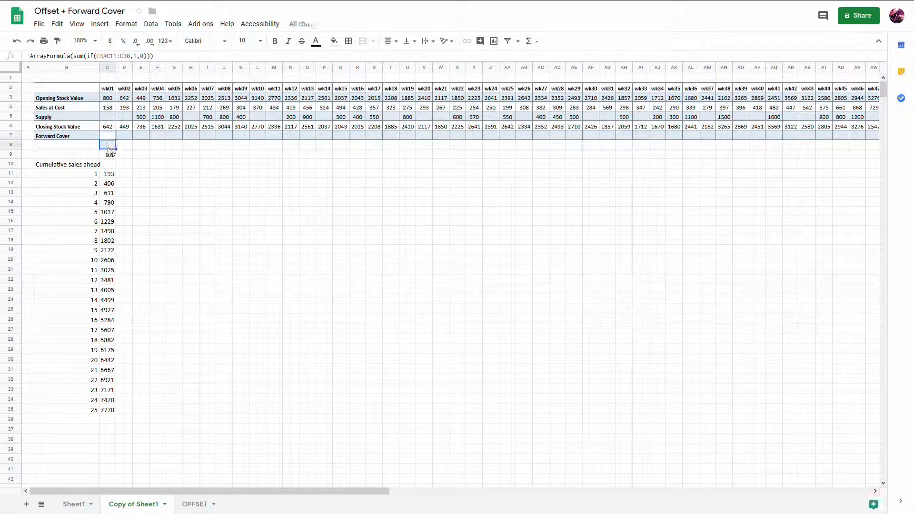
Step: Label the helper rows "full weeks" in B8 and "remaining part" in B9
{"action": "left_click", "coordinate": [80, 148]}
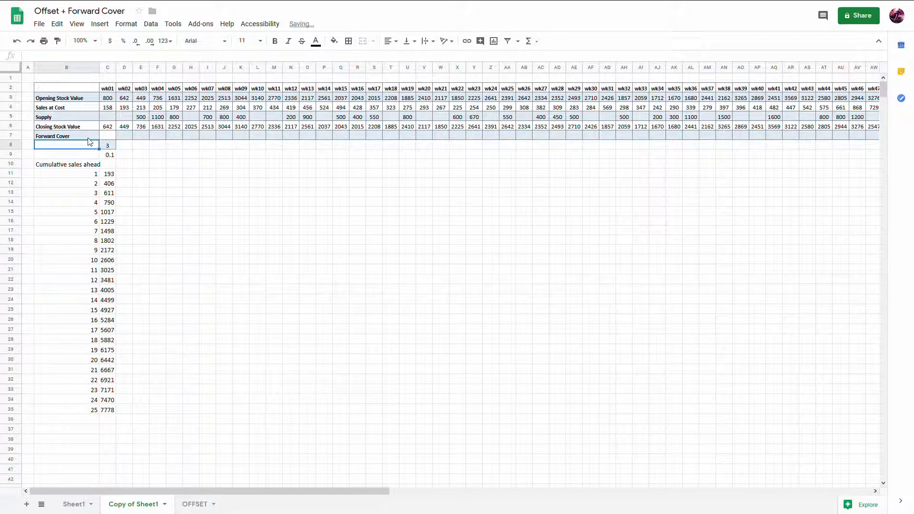
{"action": "type", "text": "full w"}
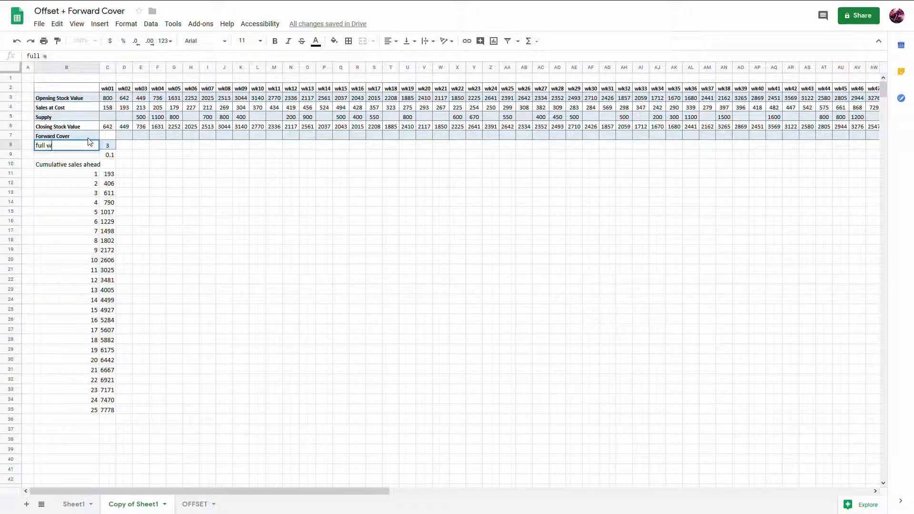
{"action": "type", "text": "eeks"}
{"action": "key", "text": "Return"}
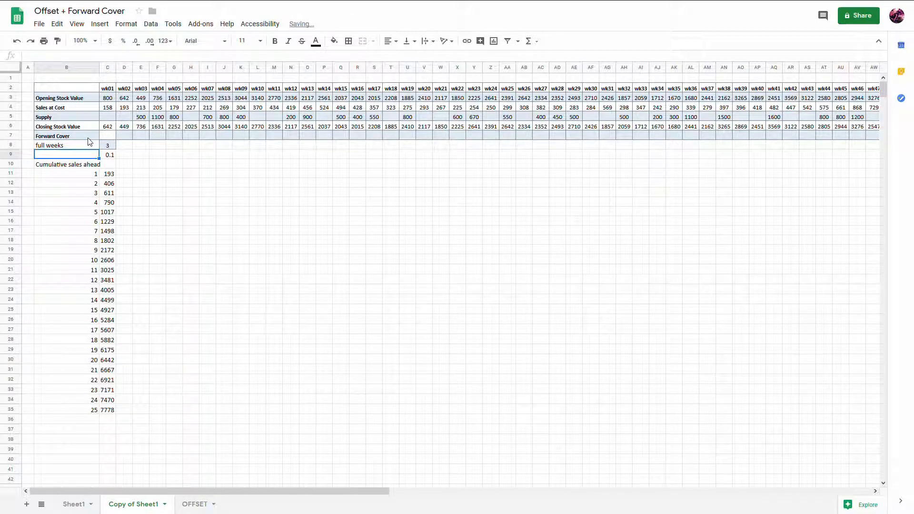
{"action": "type", "text": "remaining part"}
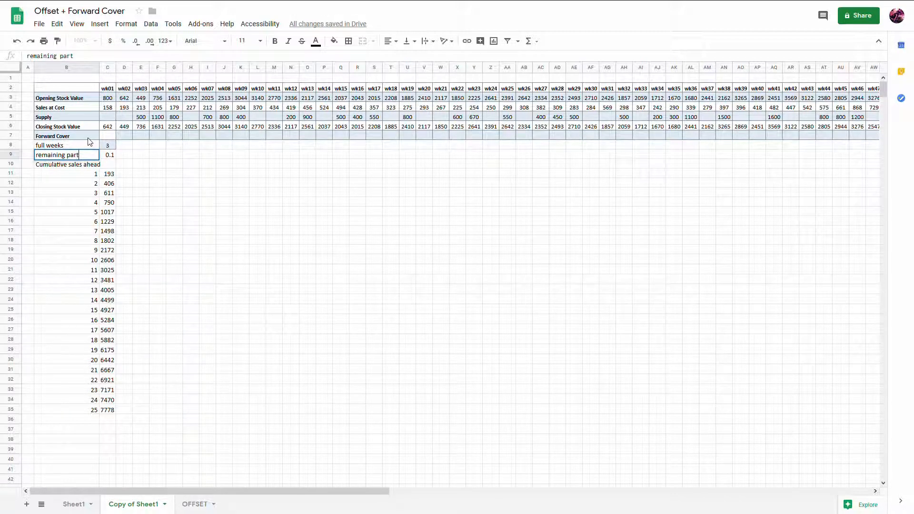
{"action": "key", "text": "Return"}
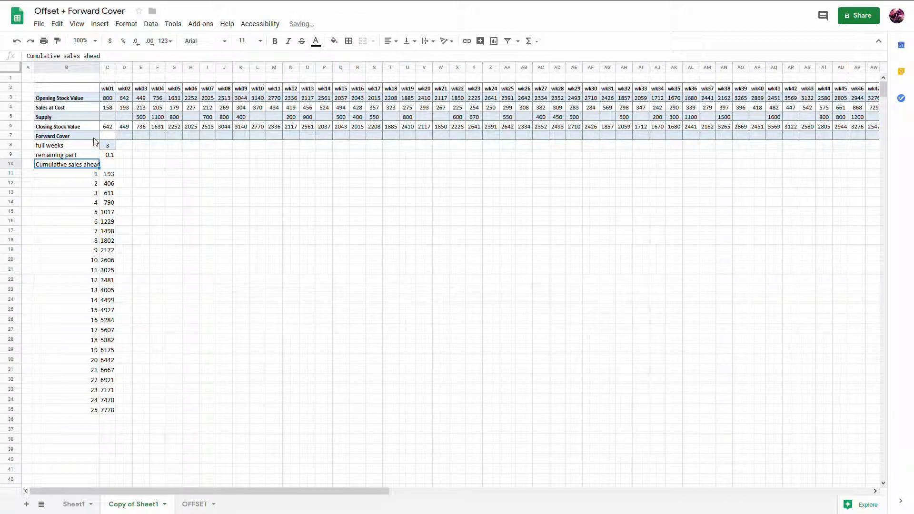
Step: Calculate the week 1 forward cover in C7 with =C8+C9
{"action": "left_click", "coordinate": [107, 139]}
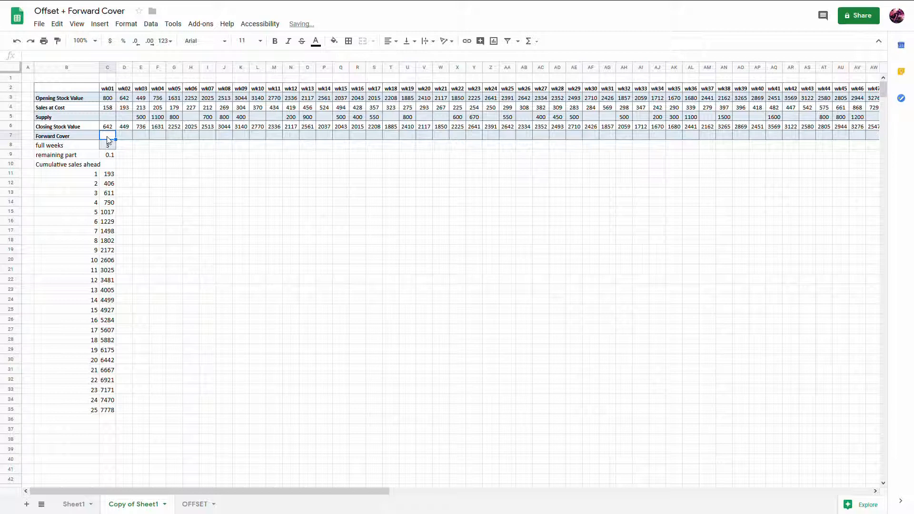
{"action": "type", "text": "="}
{"action": "left_click", "coordinate": [111, 142]}
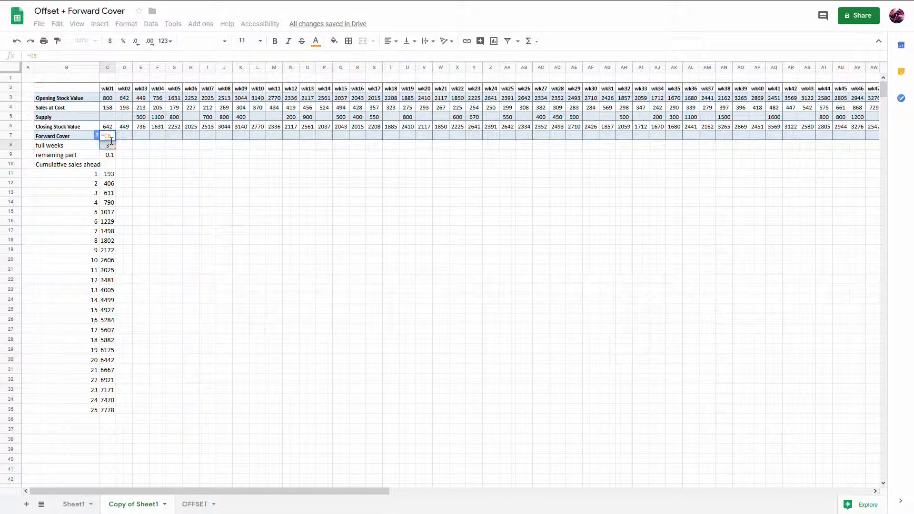
{"action": "type", "text": "+C9"}
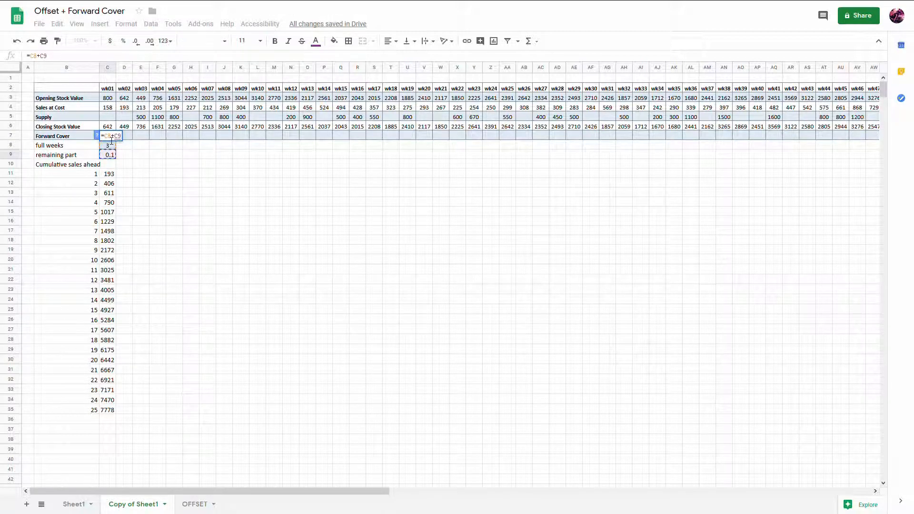
{"action": "key", "text": "Return"}
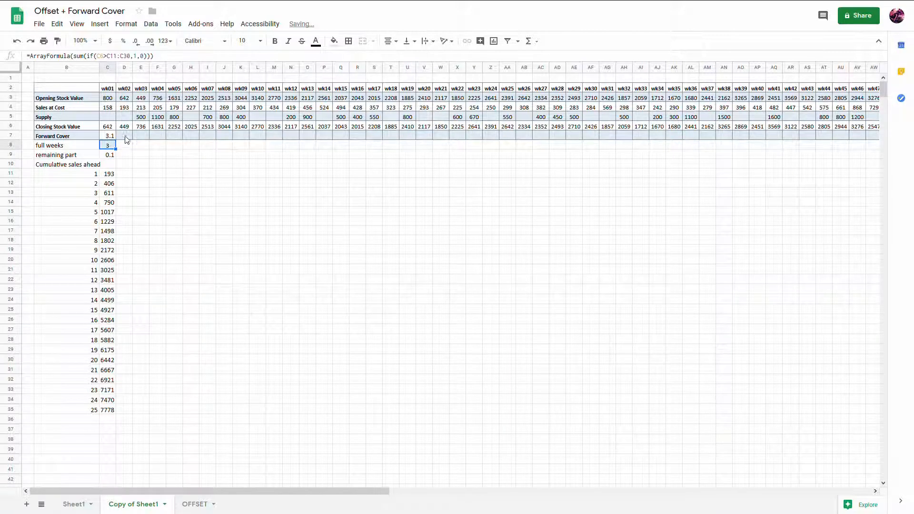
Step: Copy the formatting of D7 onto C7 and the plain formatting of G8 onto C8
{"action": "left_click", "coordinate": [127, 138]}
{"action": "left_click", "coordinate": [57, 41]}
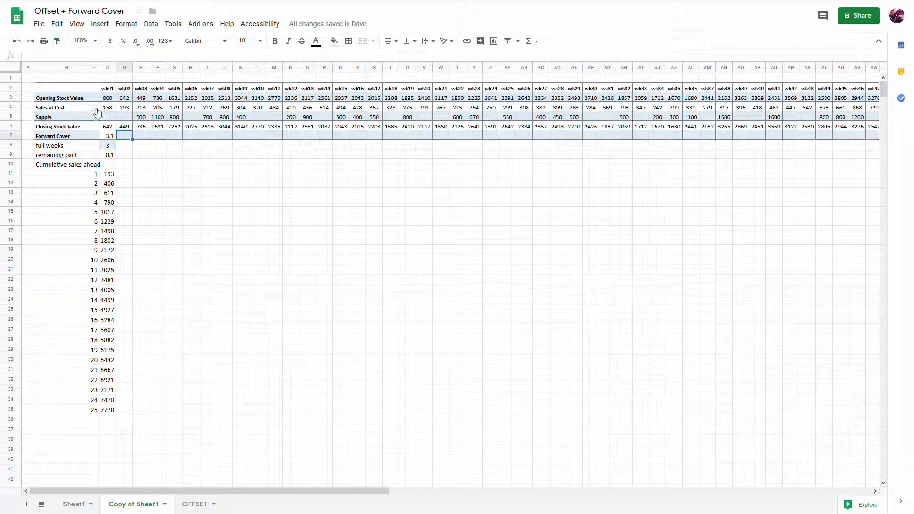
{"action": "left_click", "coordinate": [108, 137]}
{"action": "left_click", "coordinate": [125, 149]}
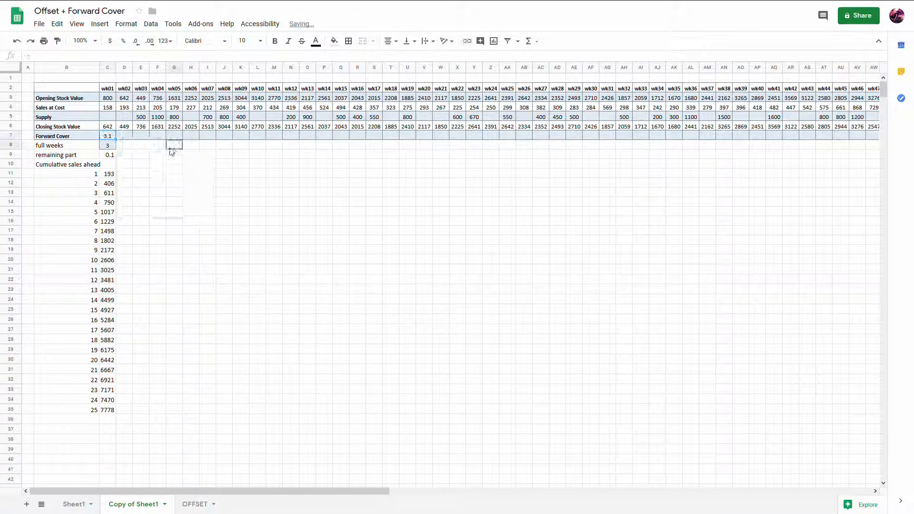
{"action": "left_click", "coordinate": [171, 147]}
{"action": "left_click", "coordinate": [57, 41]}
{"action": "left_click", "coordinate": [108, 146]}
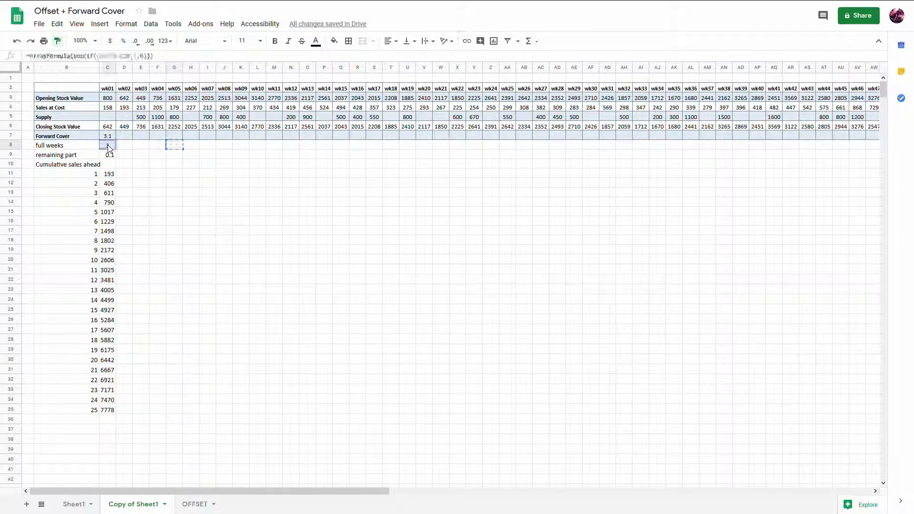
{"action": "left_click", "coordinate": [158, 166]}
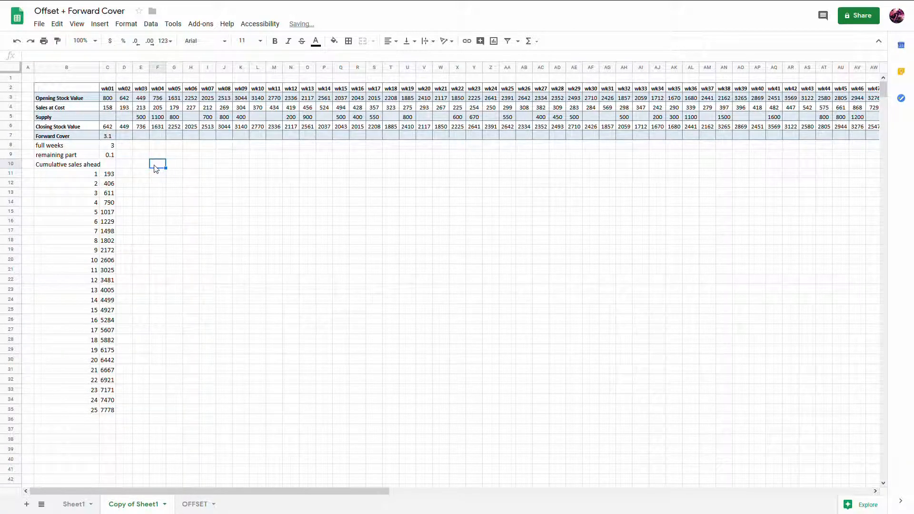
Step: Fill the formulas in C7:C35 across to wk53 and inspect the cumulative sales in AM26:AM35
{"action": "left_click_drag", "start_coordinate": [107, 409], "coordinate": [110, 136]}
{"action": "left_click_drag", "start_coordinate": [116, 414], "coordinate": [800, 401]}
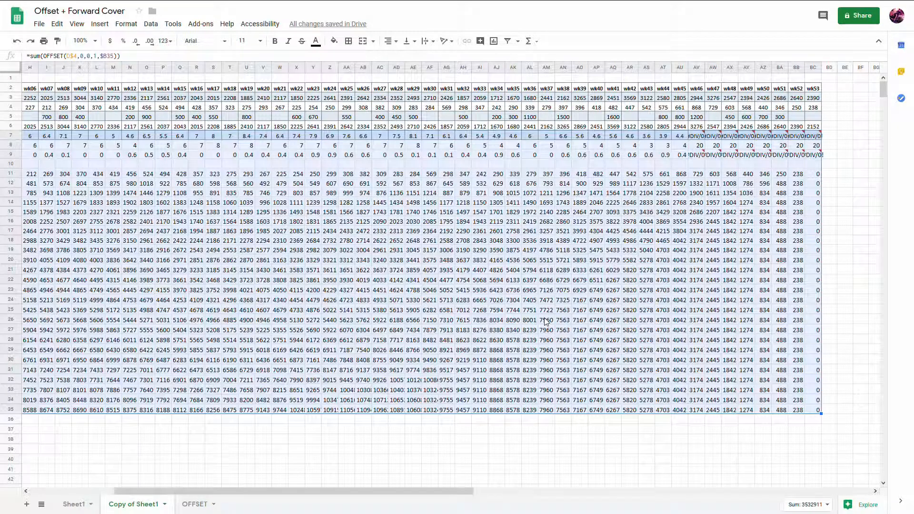
{"action": "left_click", "coordinate": [547, 320]}
{"action": "left_click_drag", "start_coordinate": [550, 380], "coordinate": [548, 411]}
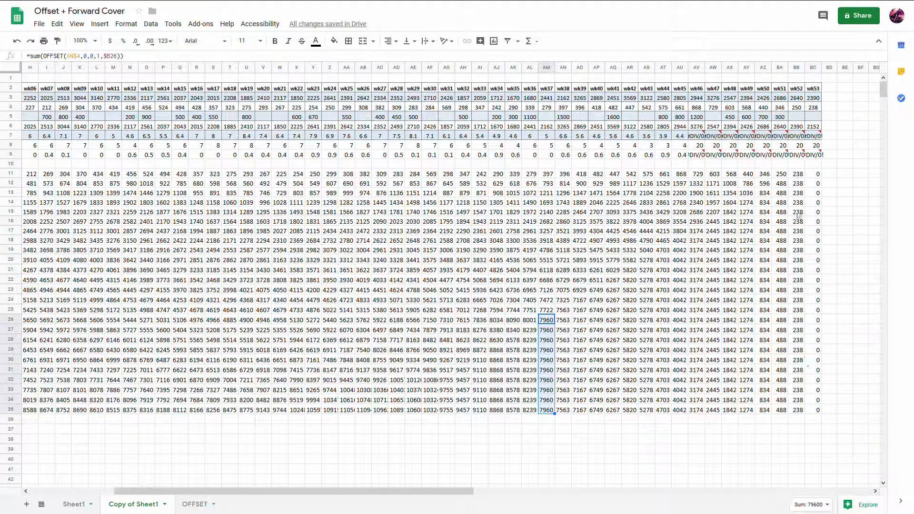
Step: Enter the label "loop of the year" in BD3, beside the last week's column
{"action": "left_click", "coordinate": [830, 101]}
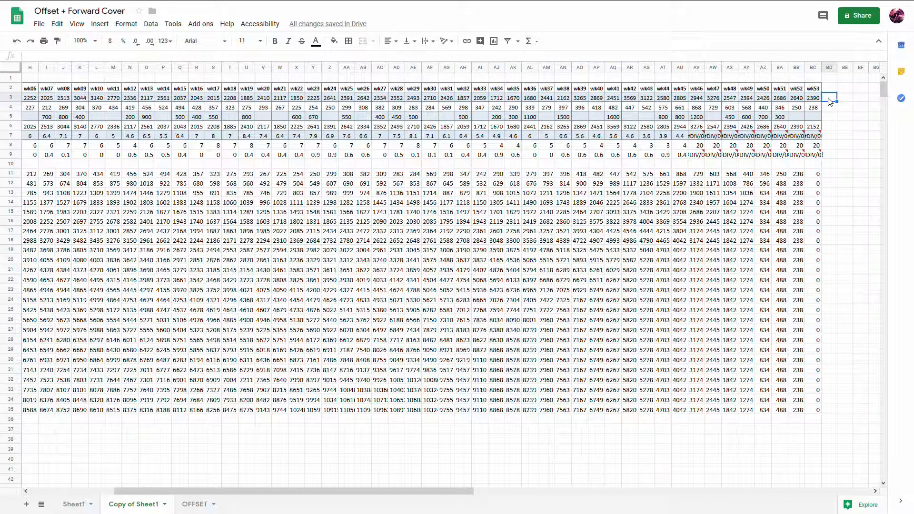
{"action": "type", "text": "loop of "}
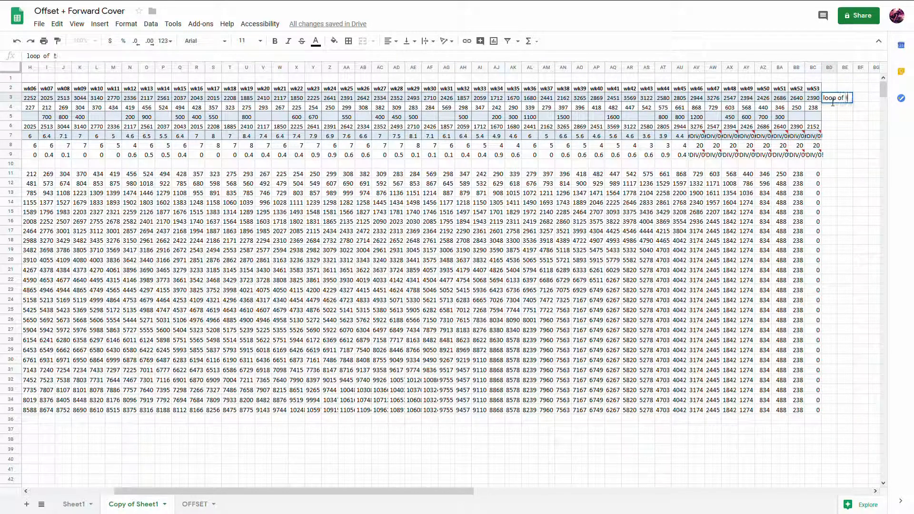
{"action": "type", "text": "the year"}
{"action": "key", "text": "Return"}
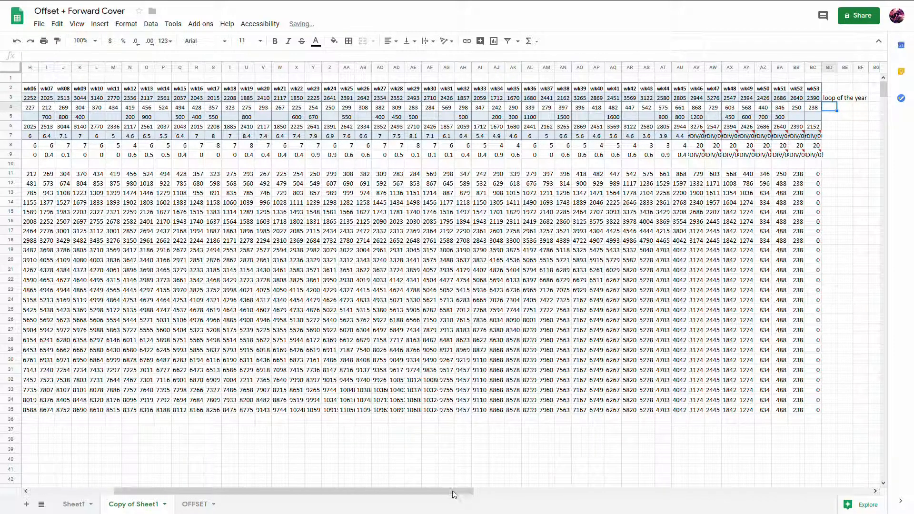
Step: Link BD4 to the first week's sales at cost with =C4
{"action": "type", "text": "="}
{"action": "left_click_drag", "start_coordinate": [248, 491], "coordinate": [81, 488]}
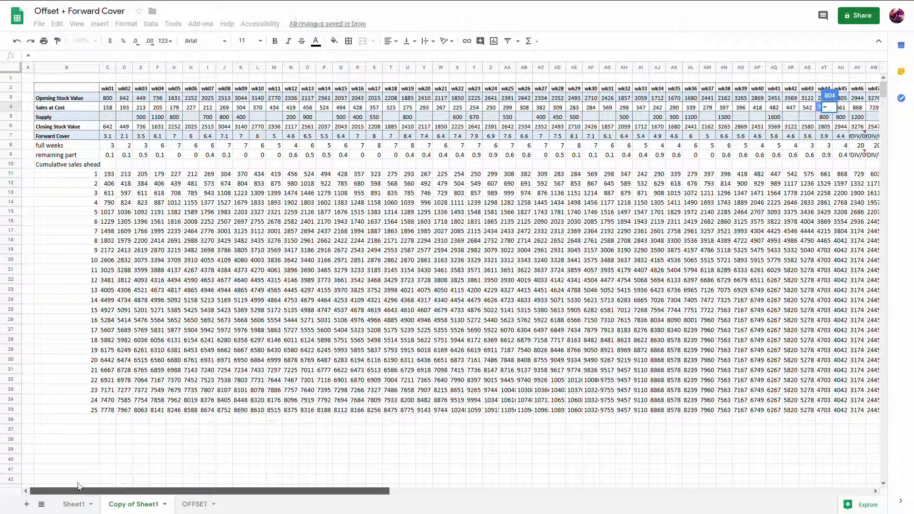
{"action": "left_click", "coordinate": [107, 108]}
{"action": "key", "text": "Return"}
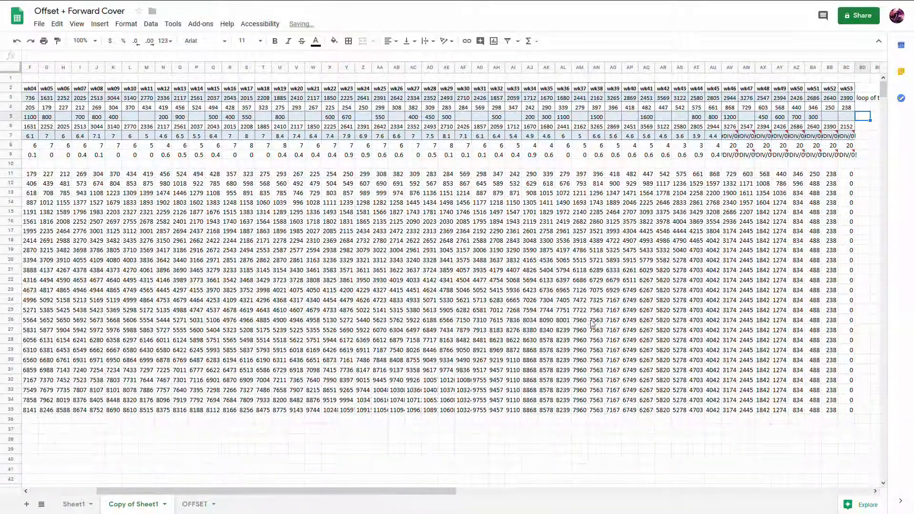
Step: Fill the looped sales formula in BD4 across the row to column CT
{"action": "scroll", "coordinate": [610, 483], "scroll_direction": "right", "scroll_amount": 10}
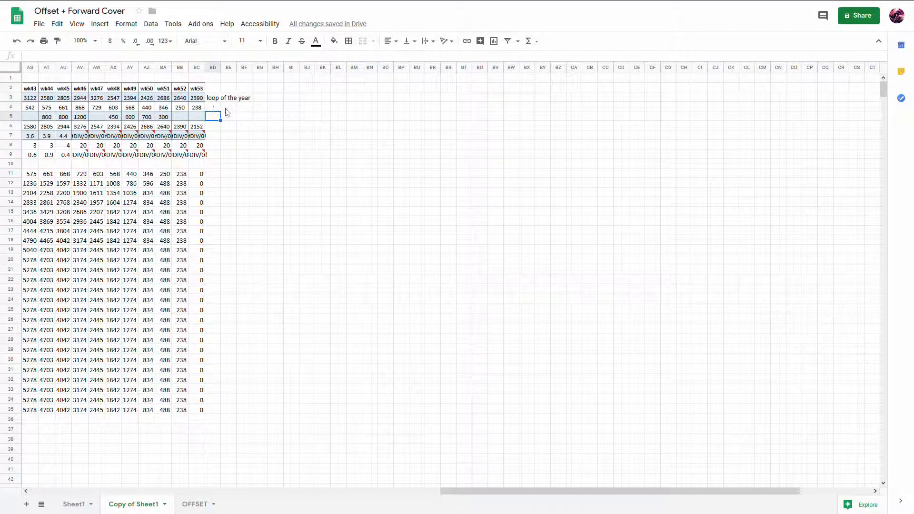
{"action": "key", "text": "Up"}
{"action": "left_click_drag", "start_coordinate": [220, 111], "coordinate": [880, 131]}
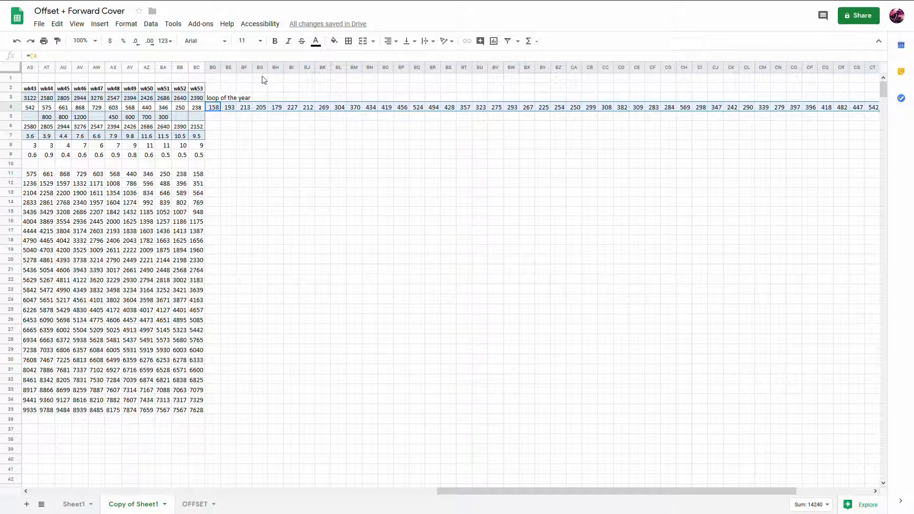
Step: Hide the looped sales columns BD to CT
{"action": "left_click", "coordinate": [199, 70]}
{"action": "left_click_drag", "start_coordinate": [213, 67], "coordinate": [833, 90]}
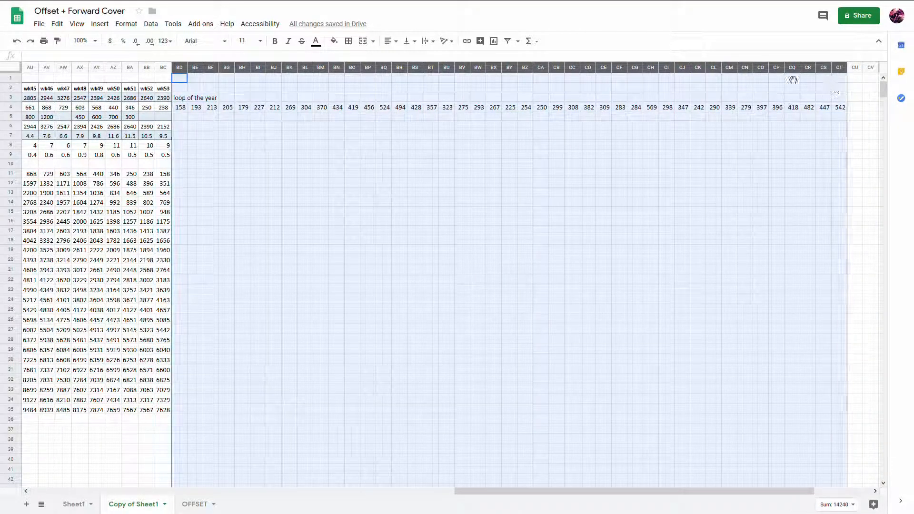
{"action": "right_click", "coordinate": [766, 76]}
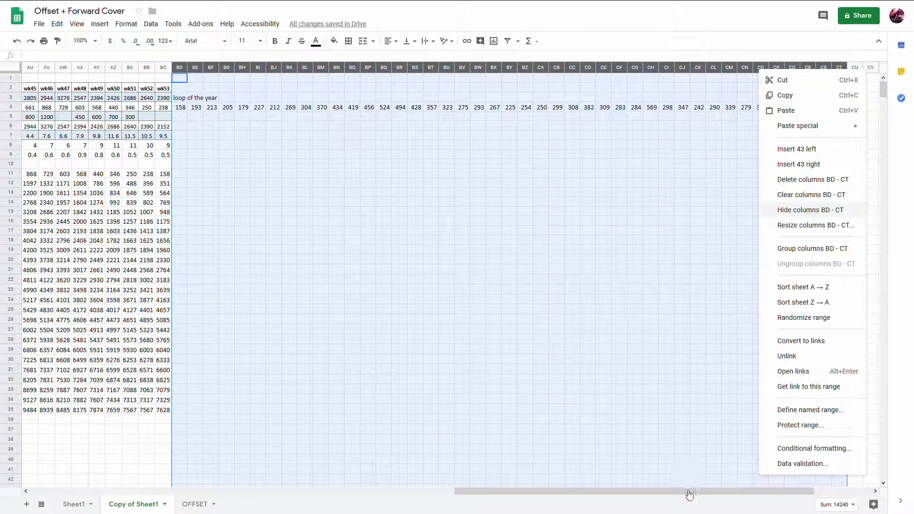
{"action": "key", "text": "ctrl+alt+0"}
Step: Hide the helper rows 8 to 35 beneath the Forward Cover row
{"action": "left_click_drag", "start_coordinate": [684, 489], "coordinate": [308, 456]}
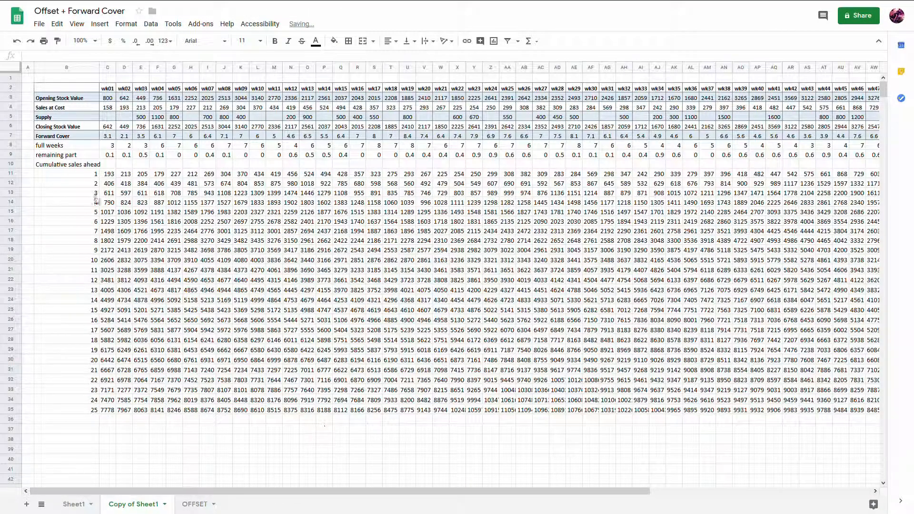
{"action": "left_click_drag", "start_coordinate": [10, 147], "coordinate": [14, 409]}
{"action": "right_click", "coordinate": [15, 367]}
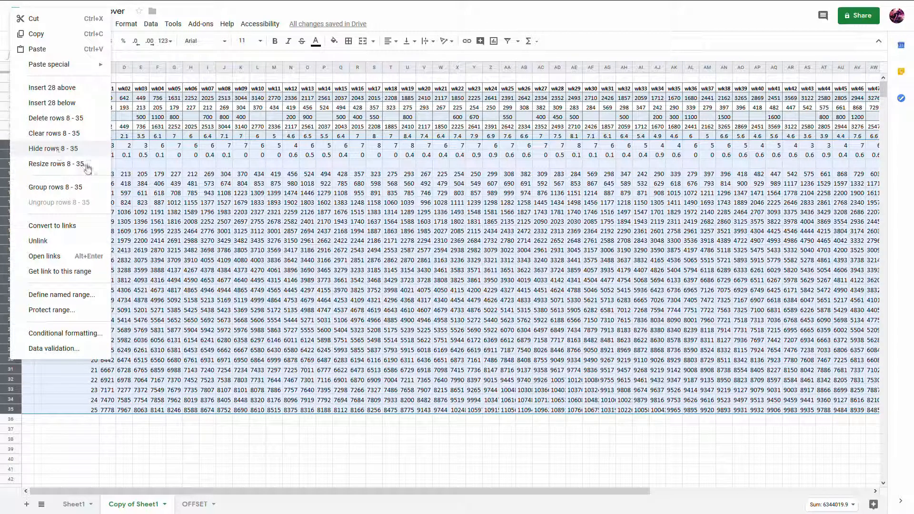
{"action": "left_click", "coordinate": [54, 148]}
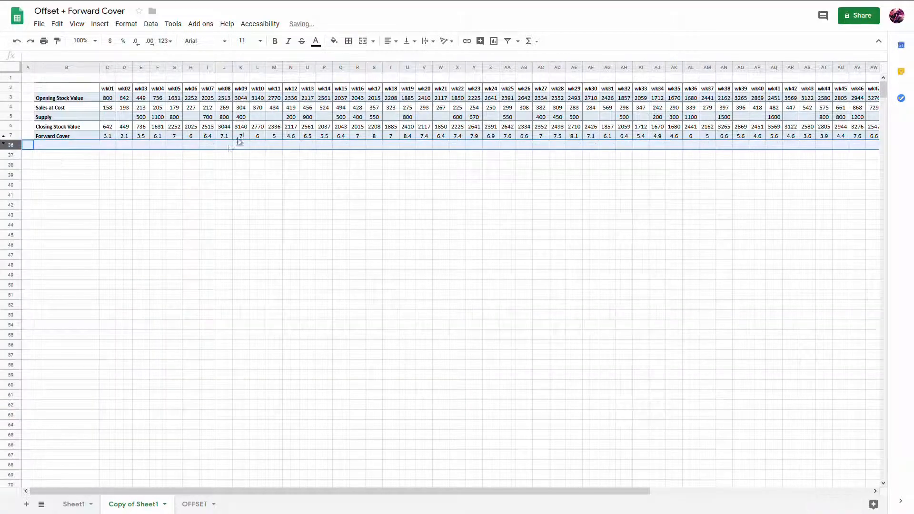
Step: Clear the wk15 supply in Q5 and enter a supply of 200 for wk20 in V5
{"action": "left_click", "coordinate": [339, 118]}
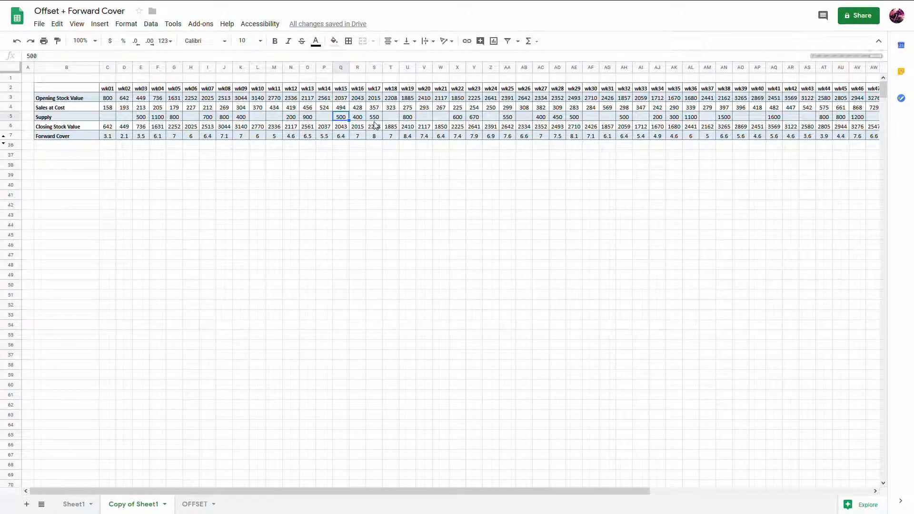
{"action": "key", "text": "Delete"}
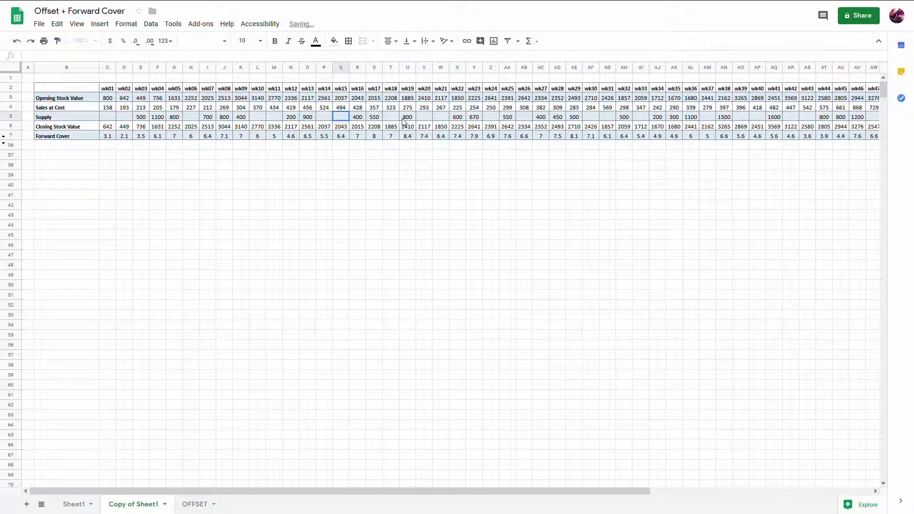
{"action": "left_click", "coordinate": [422, 120]}
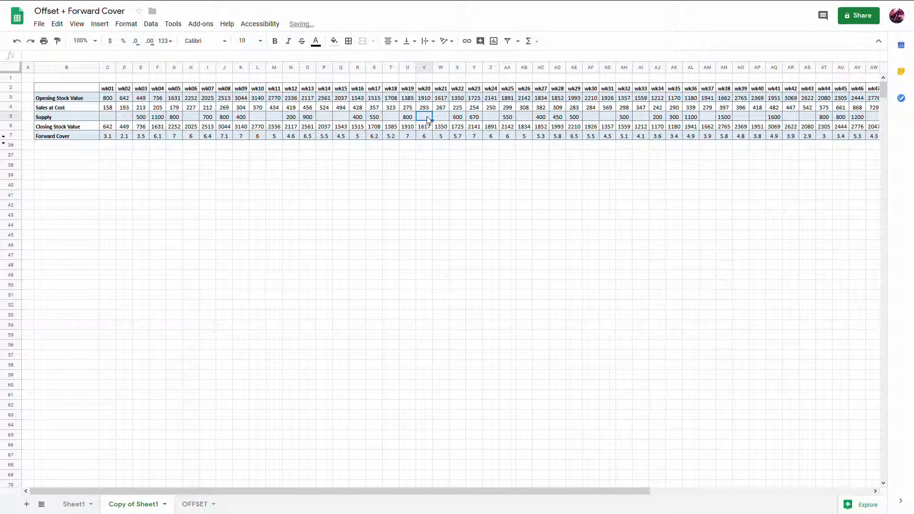
{"action": "type", "text": "200"}
{"action": "key", "text": "Return"}
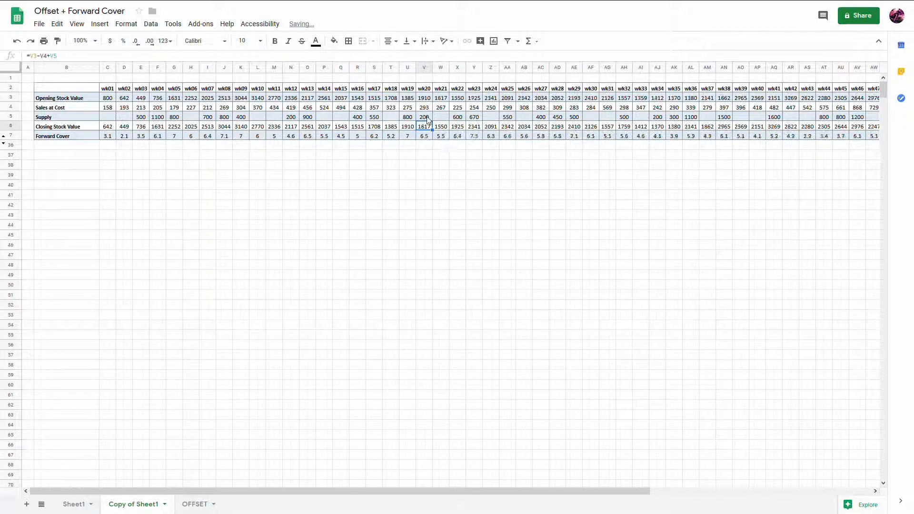